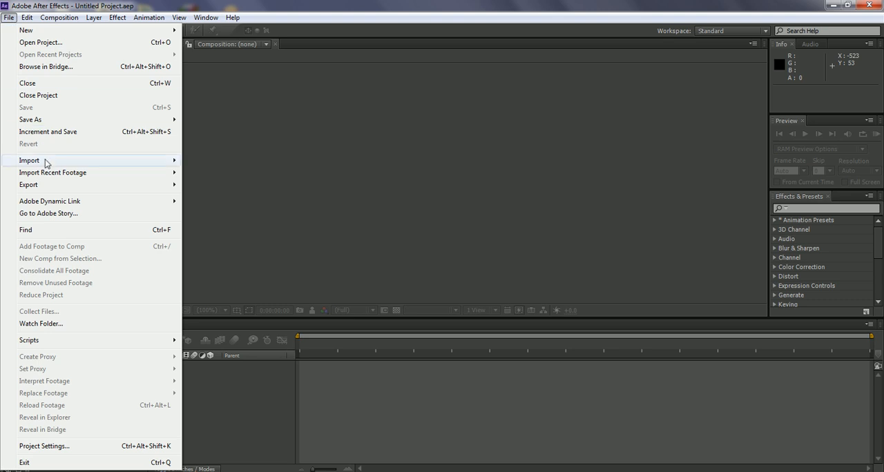
Step: Import final_parallax.psd as a Composition - Retain Layer Sizes with editable layer styles
{"action": "left_click", "coordinate": [211, 166]}
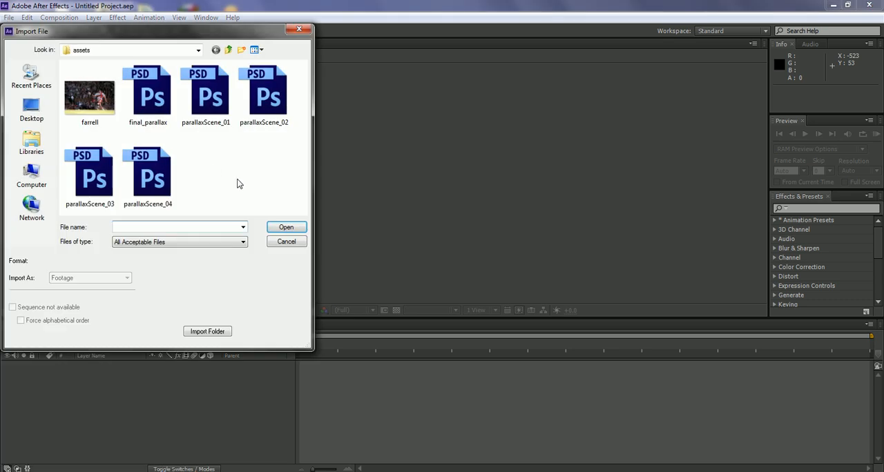
{"action": "left_click", "coordinate": [146, 100]}
{"action": "left_click", "coordinate": [286, 227]}
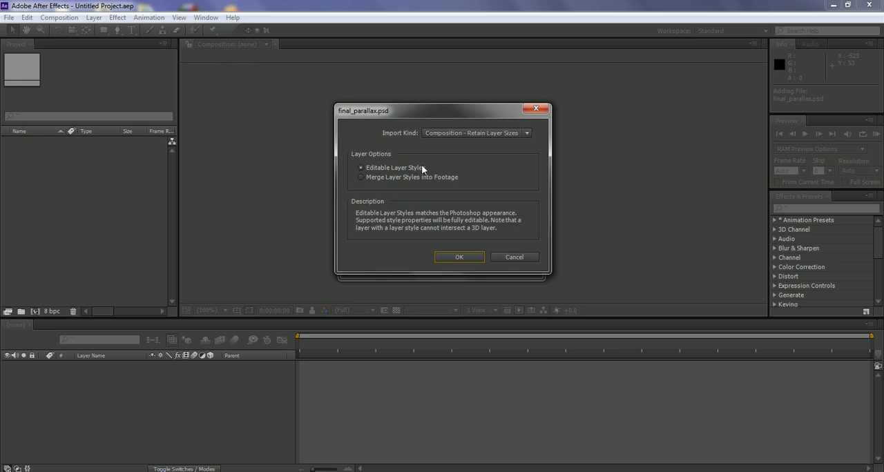
{"action": "left_click_drag", "start_coordinate": [434, 109], "coordinate": [394, 110]}
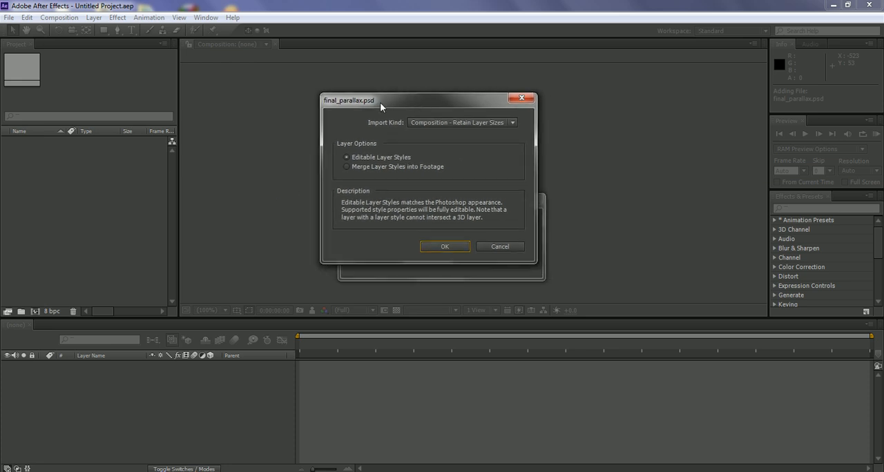
{"action": "left_click", "coordinate": [440, 122]}
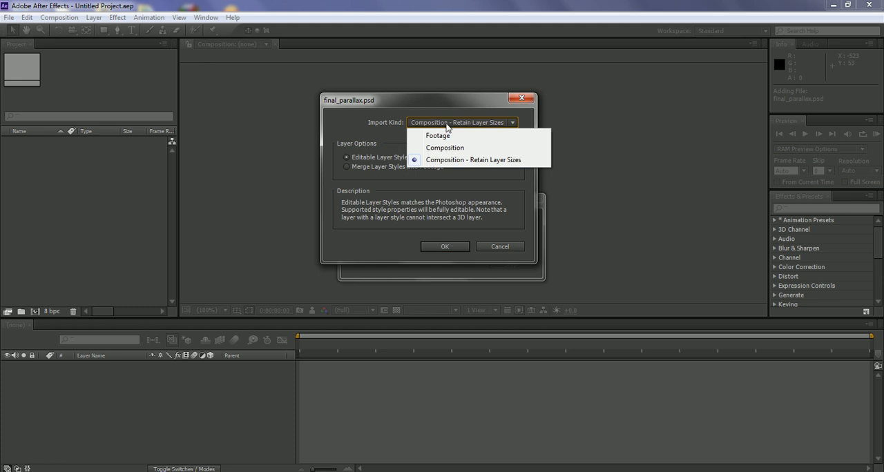
{"action": "left_click", "coordinate": [492, 161]}
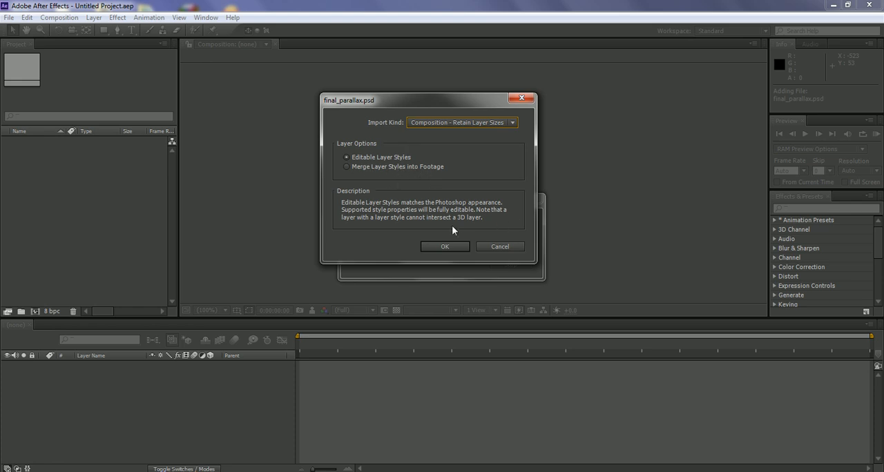
{"action": "left_click", "coordinate": [444, 247]}
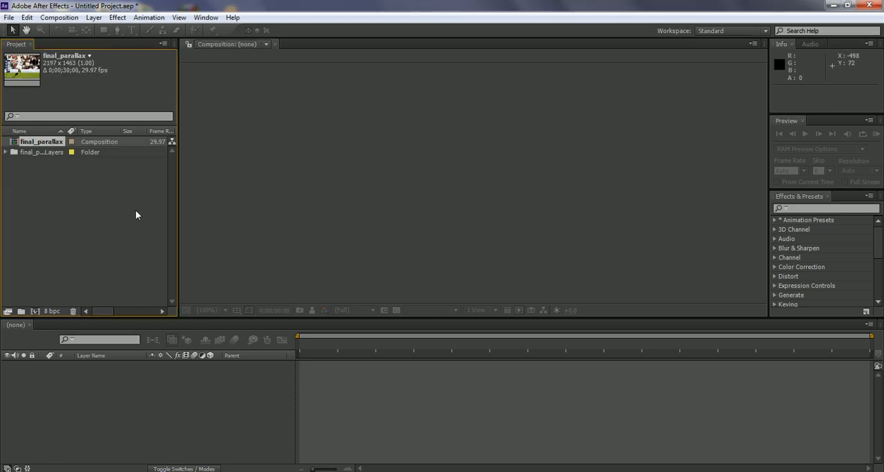
Step: Open the imported final_parallax composition in the viewer and timeline
{"action": "left_click", "coordinate": [97, 203]}
{"action": "left_click", "coordinate": [36, 138]}
{"action": "double_click", "coordinate": [15, 143]}
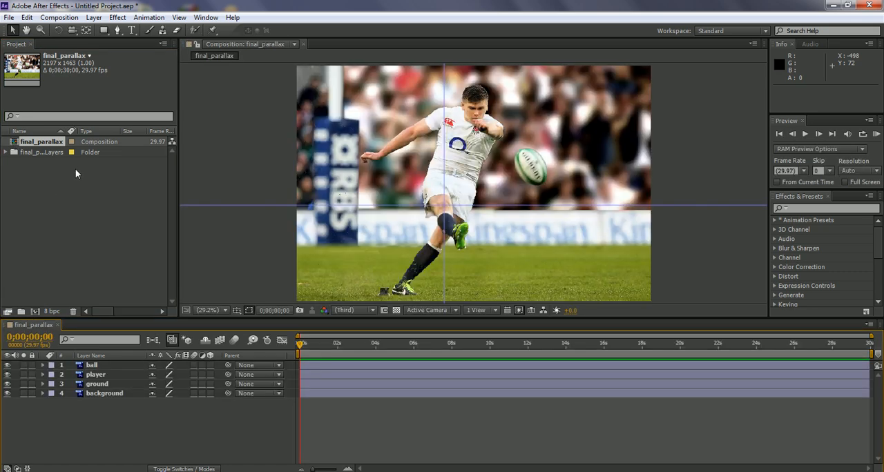
Step: Select the ball, player, ground and background layers in turn to examine what each one contains
{"action": "left_click", "coordinate": [100, 366]}
{"action": "left_click", "coordinate": [101, 375]}
{"action": "left_click", "coordinate": [100, 385]}
{"action": "left_click", "coordinate": [100, 393]}
{"action": "left_click", "coordinate": [100, 384]}
{"action": "left_click", "coordinate": [97, 375]}
{"action": "left_click", "coordinate": [96, 367]}
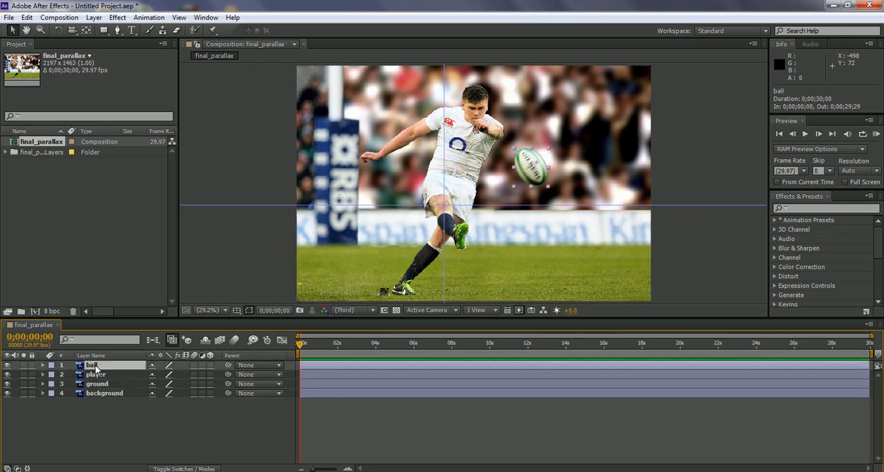
Step: Create a new composition with the HDV/HDTV 720 25 preset, keeping the name Comp 1
{"action": "left_click", "coordinate": [97, 243]}
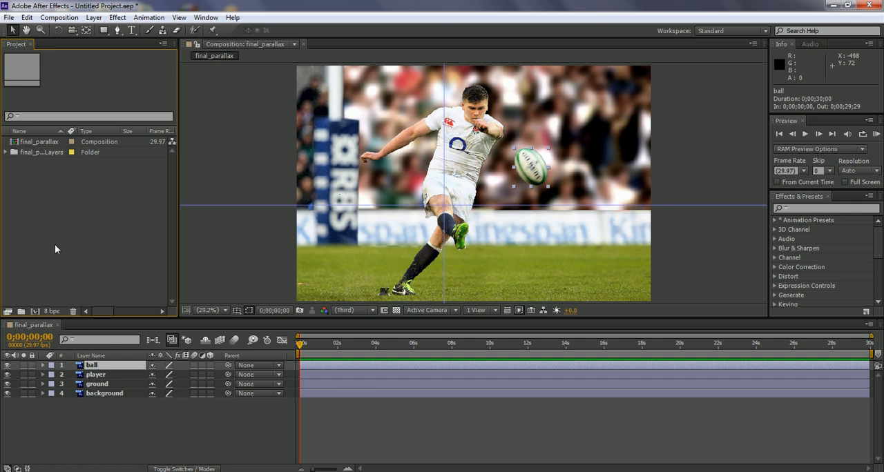
{"action": "left_click", "coordinate": [35, 312]}
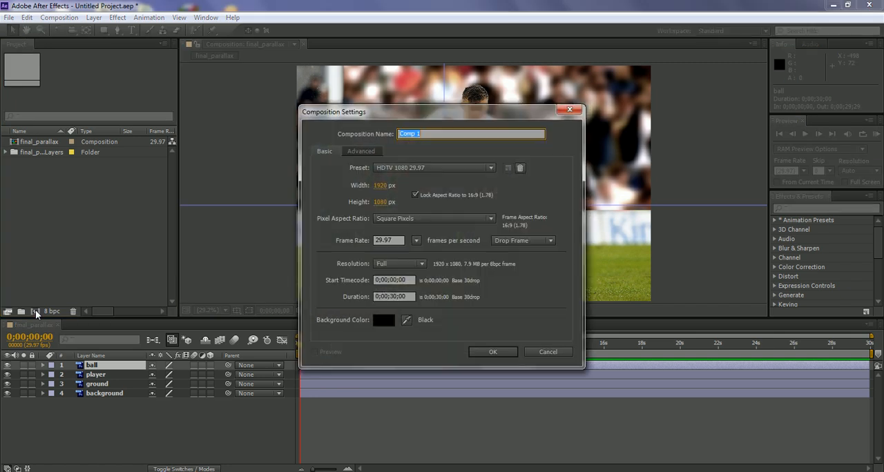
{"action": "left_click", "coordinate": [434, 168]}
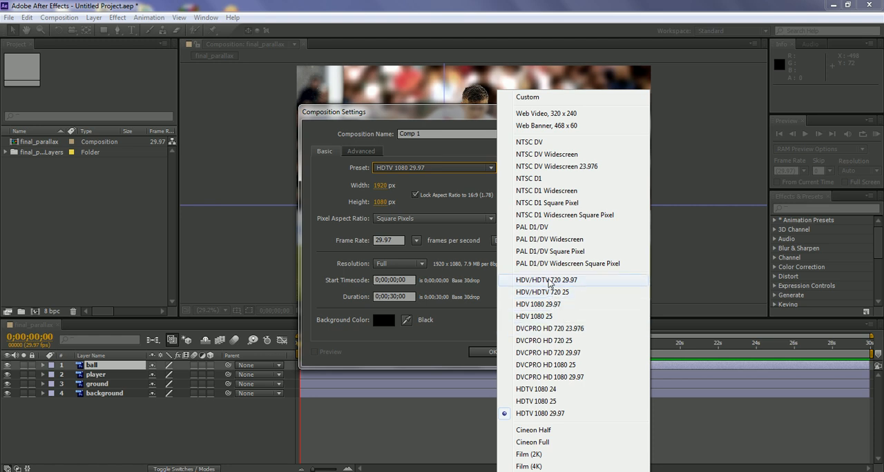
{"action": "left_click", "coordinate": [565, 293]}
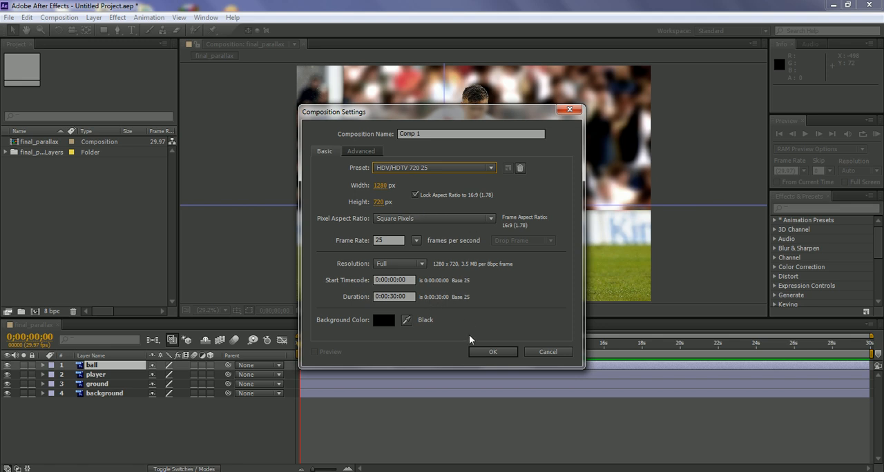
{"action": "left_click", "coordinate": [492, 351]}
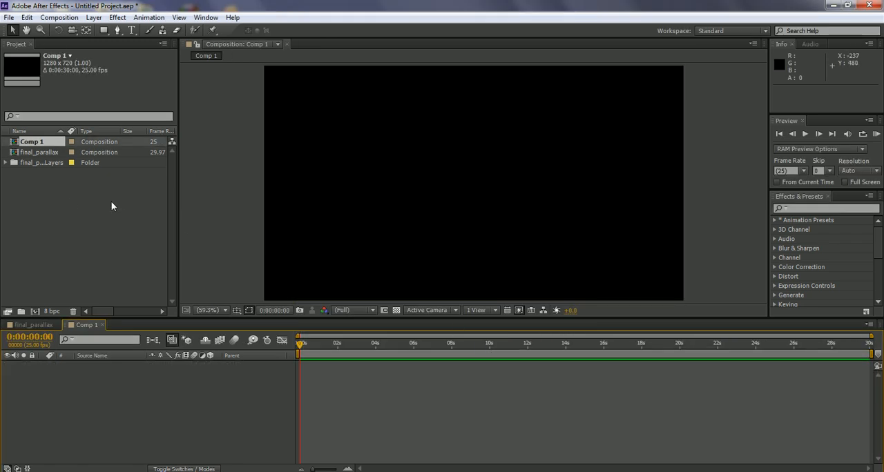
Step: Add the final_parallax composition to Comp 1 as a nested layer
{"action": "left_click", "coordinate": [87, 214]}
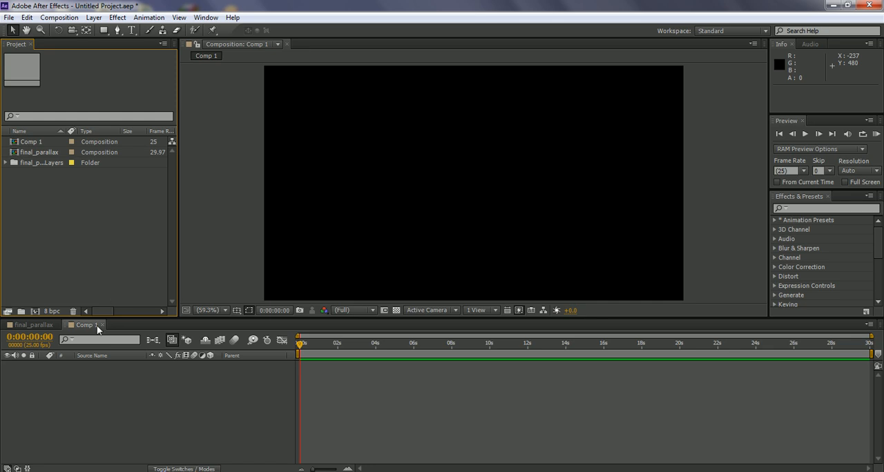
{"action": "left_click", "coordinate": [36, 152]}
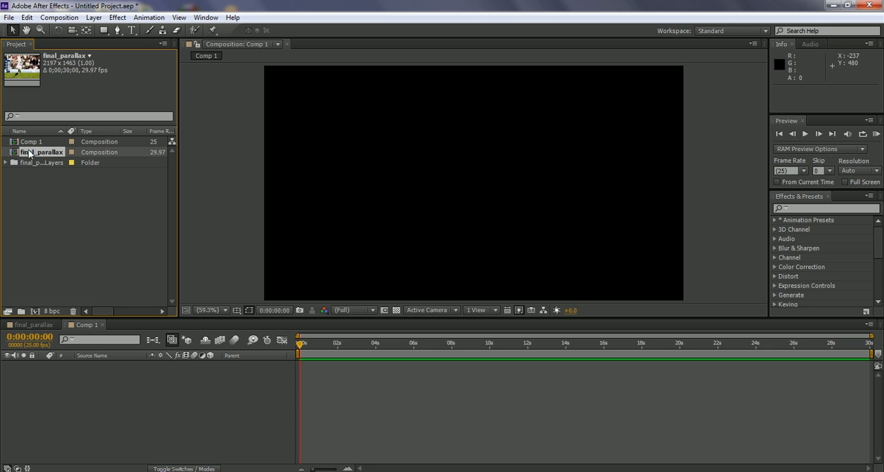
{"action": "left_click_drag", "start_coordinate": [30, 150], "coordinate": [84, 395]}
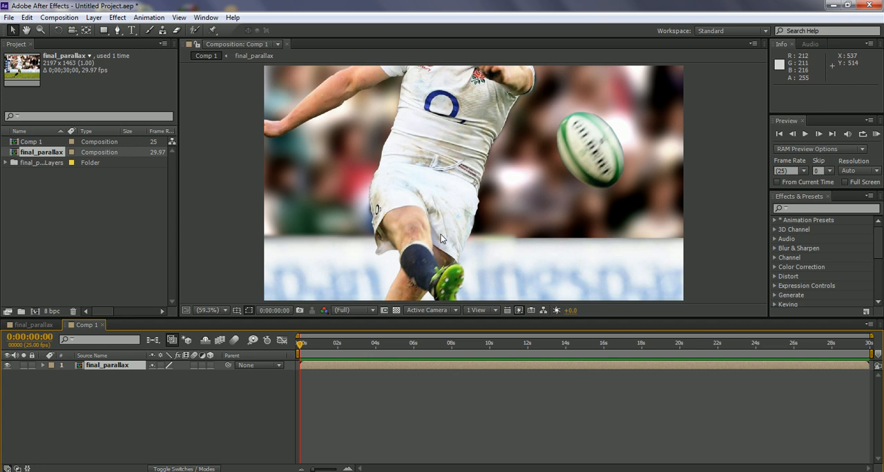
Step: Scale the nested final_parallax layer to 50% and nudge it down to position 640, 362
{"action": "scroll", "coordinate": [440, 235], "scroll_direction": "up", "scroll_amount": 1}
{"action": "scroll", "coordinate": [441, 235], "scroll_direction": "down", "scroll_amount": 1}
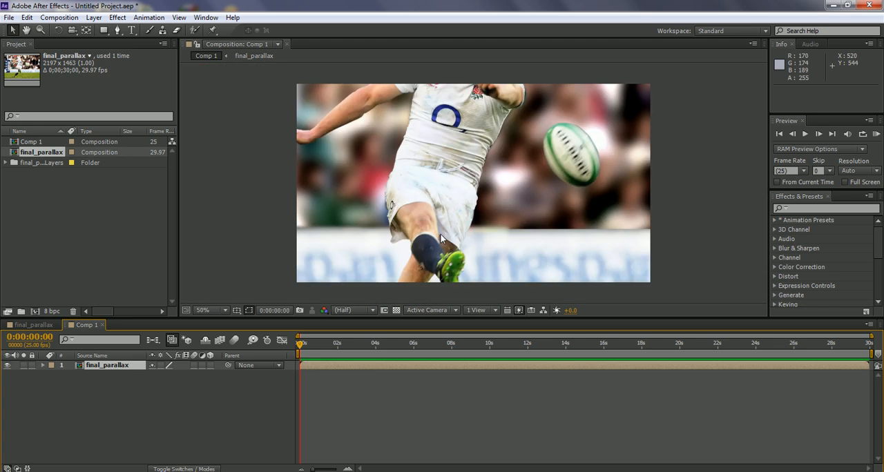
{"action": "scroll", "coordinate": [441, 237], "scroll_direction": "down", "scroll_amount": 2}
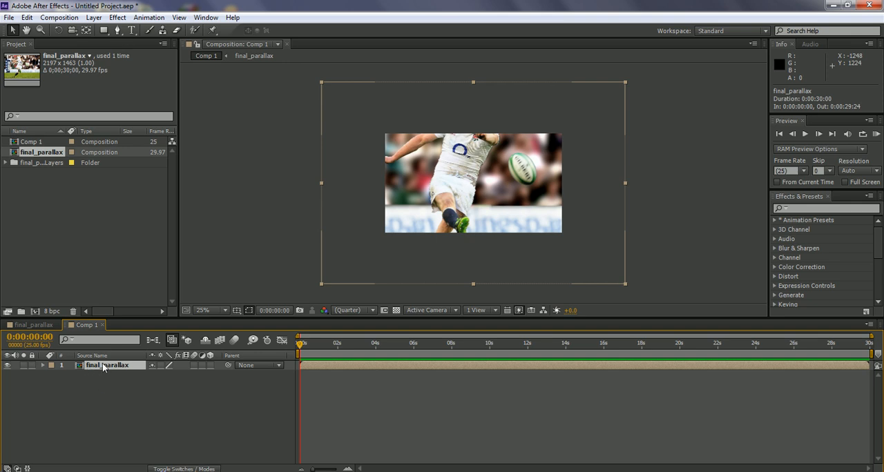
{"action": "key", "text": "p"}
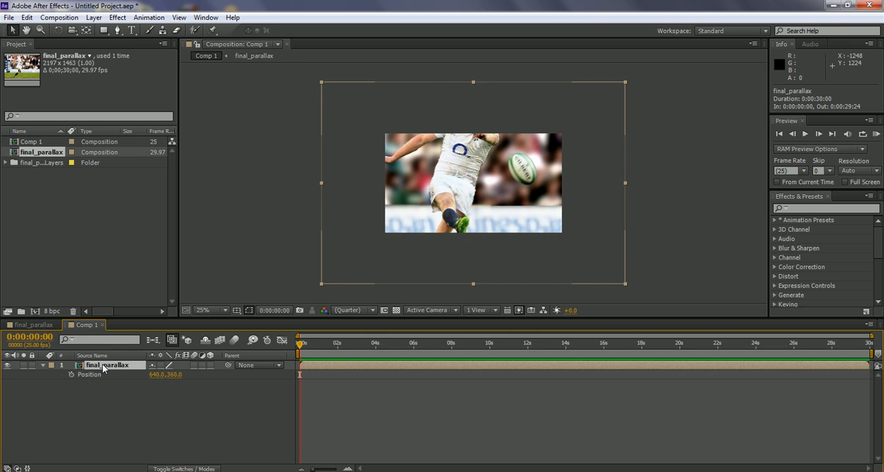
{"action": "key", "text": "s"}
{"action": "left_click_drag", "start_coordinate": [166, 376], "coordinate": [131, 364]}
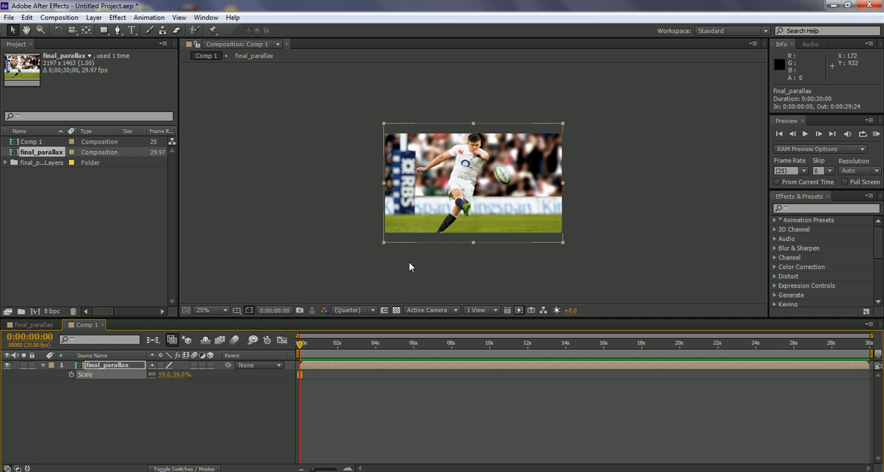
{"action": "scroll", "coordinate": [428, 252], "scroll_direction": "up", "scroll_amount": 2}
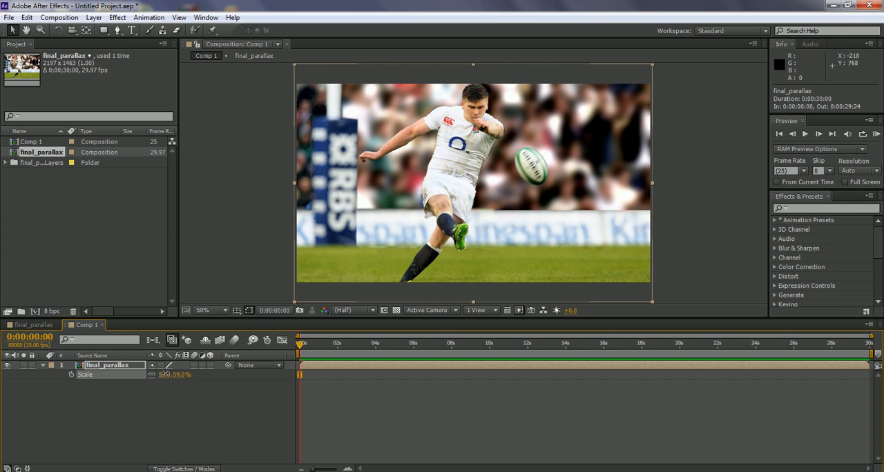
{"action": "left_click_drag", "start_coordinate": [165, 374], "coordinate": [156, 372]}
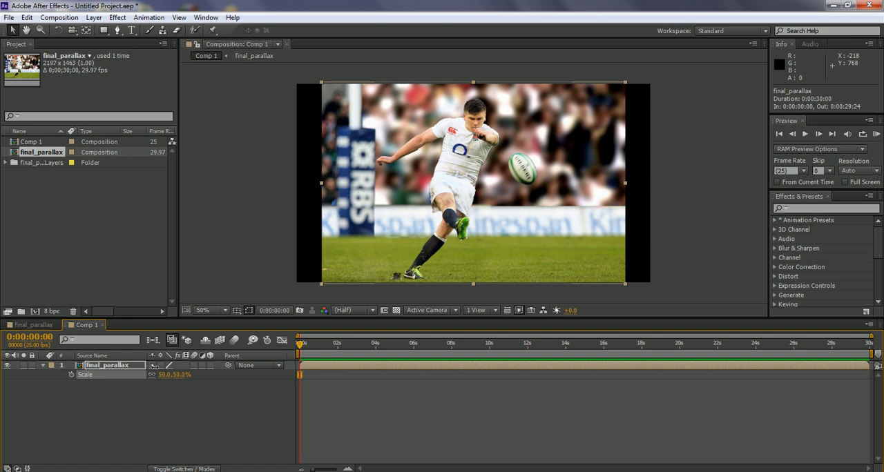
{"action": "left_click", "coordinate": [485, 234]}
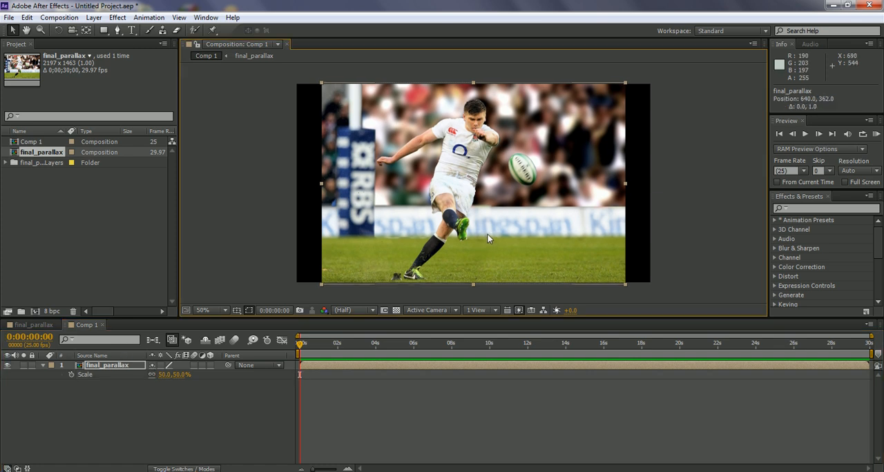
{"action": "left_click", "coordinate": [711, 259]}
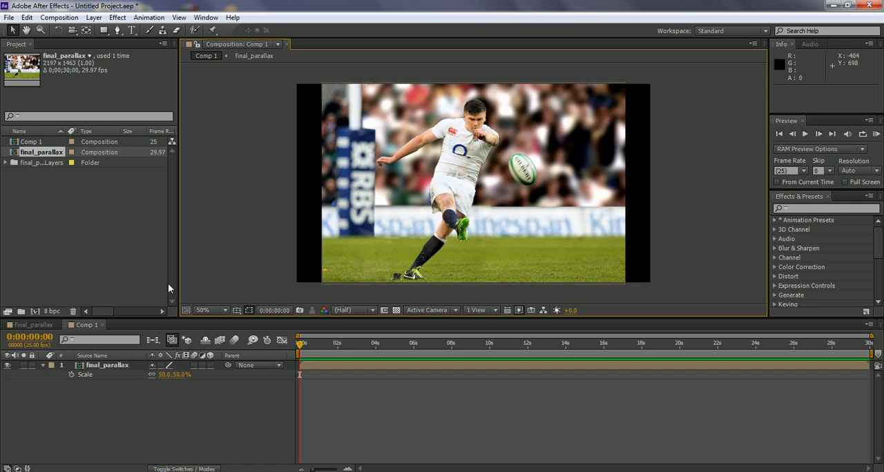
Step: Return to the final_parallax composition and review its four separate layers from background to ball
{"action": "left_click", "coordinate": [93, 368]}
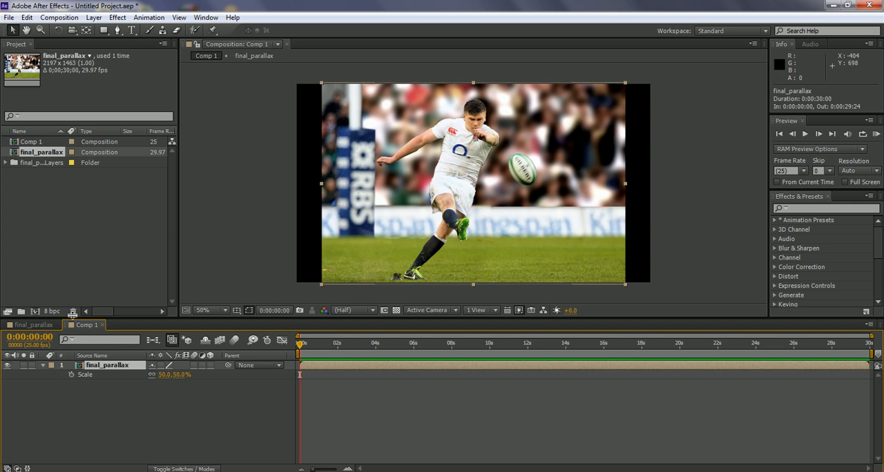
{"action": "left_click", "coordinate": [37, 324]}
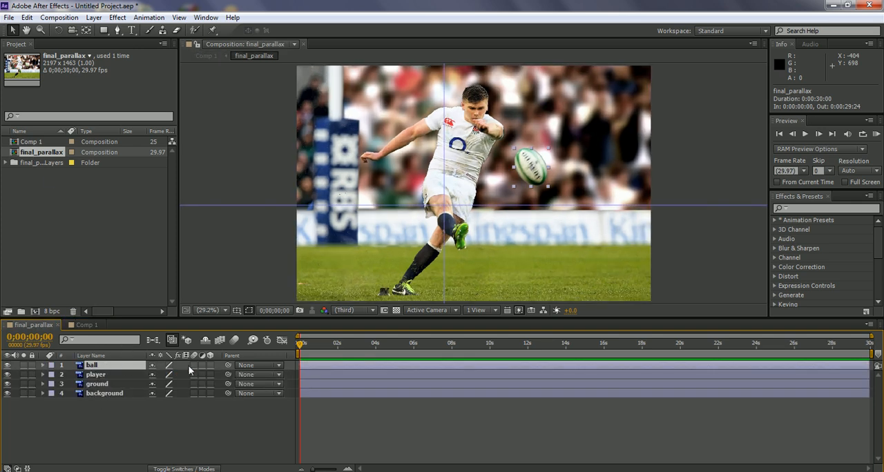
{"action": "left_click", "coordinate": [90, 369]}
{"action": "left_click", "coordinate": [107, 393]}
{"action": "left_click", "coordinate": [98, 384]}
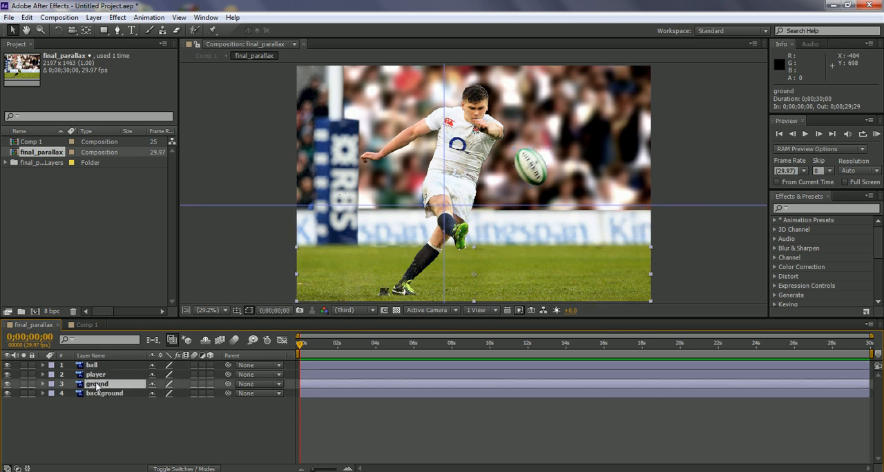
{"action": "left_click", "coordinate": [97, 374]}
{"action": "left_click", "coordinate": [96, 367]}
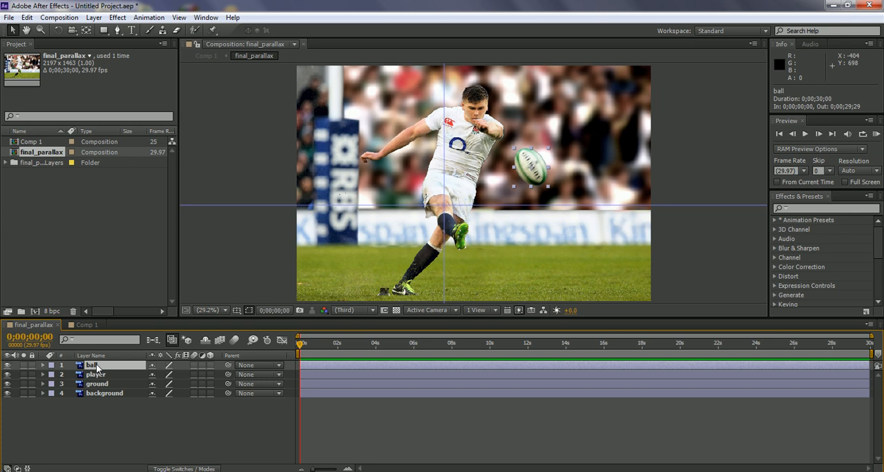
{"action": "left_click", "coordinate": [113, 415]}
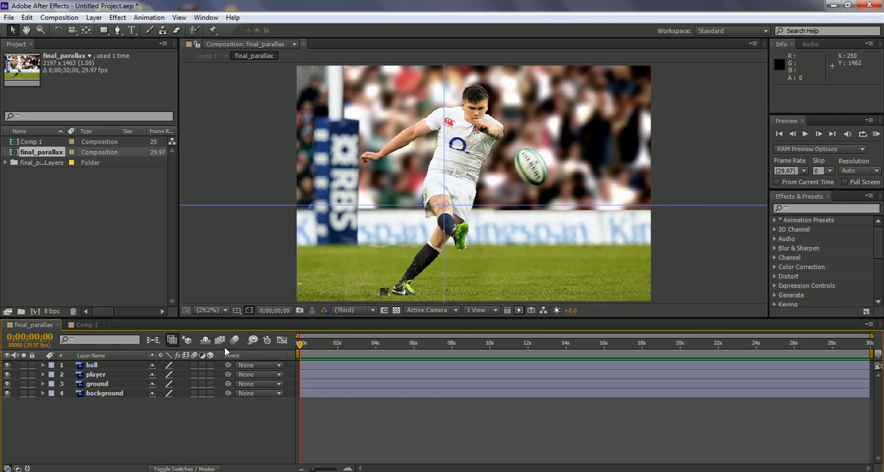
Step: Try enlarging only the ball layer to 129% scale and undo the change
{"action": "left_click", "coordinate": [95, 366]}
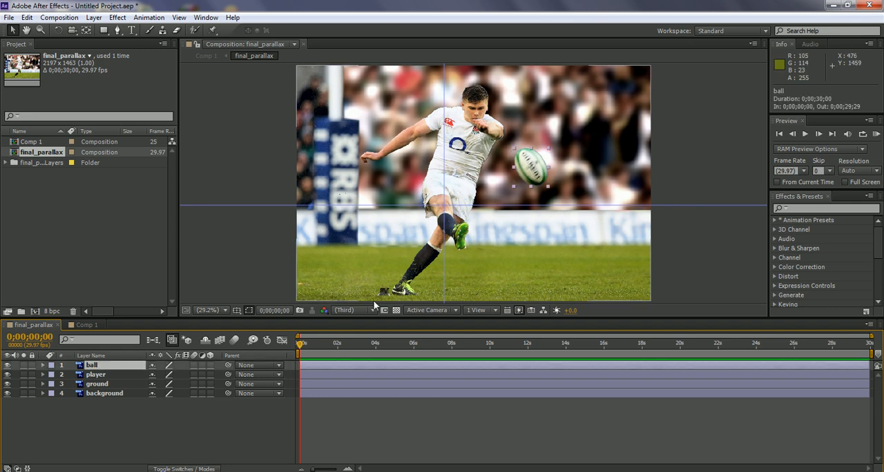
{"action": "key", "text": "s"}
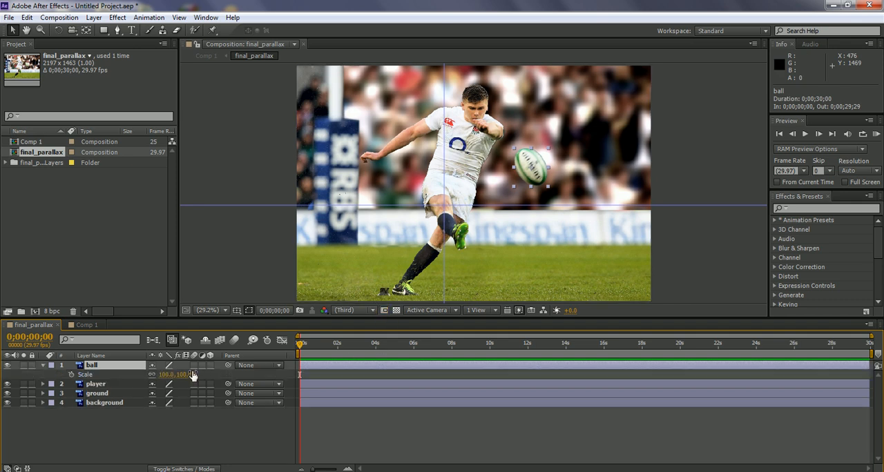
{"action": "left_click_drag", "start_coordinate": [167, 374], "coordinate": [185, 374]}
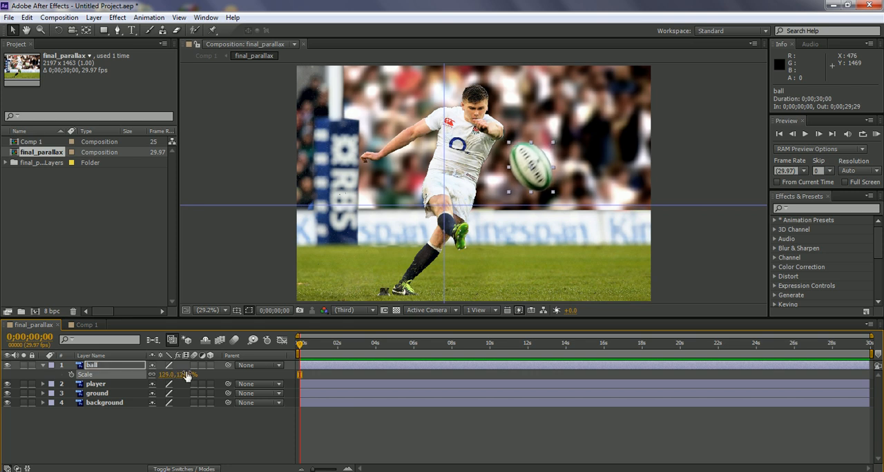
{"action": "key", "text": "ctrl+z"}
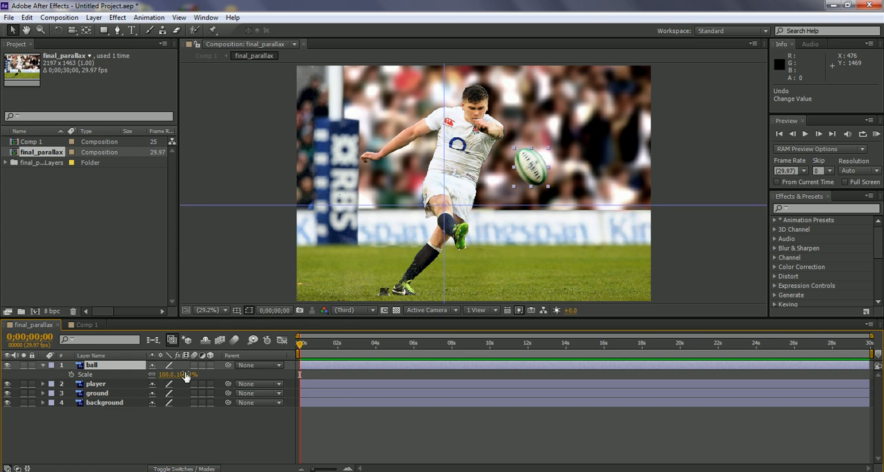
Step: Scale the ball, player, ground and background layers together to 106%
{"action": "left_click", "coordinate": [103, 403], "text": "shift"}
{"action": "key", "text": "s"}
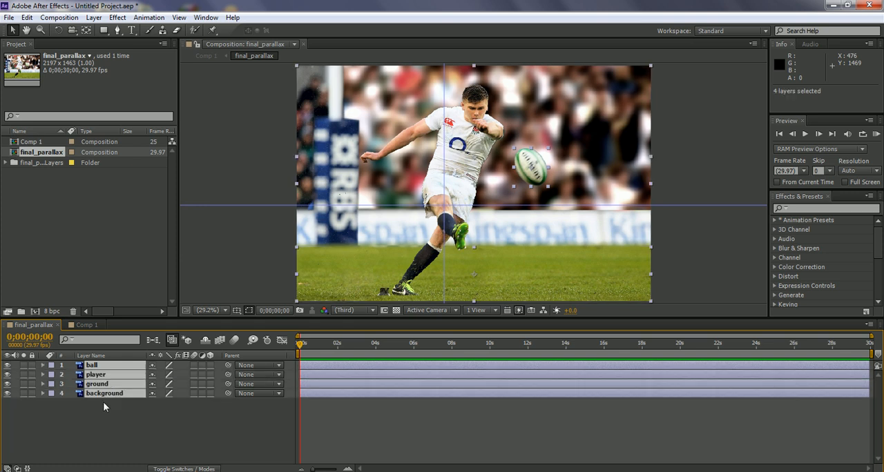
{"action": "key", "text": "s"}
{"action": "left_click_drag", "start_coordinate": [164, 375], "coordinate": [169, 375]}
{"action": "left_click_drag", "start_coordinate": [170, 374], "coordinate": [171, 376]}
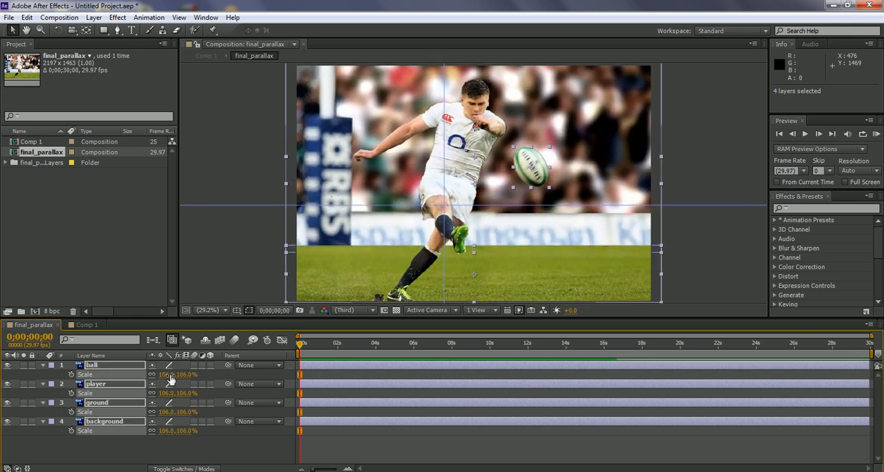
Step: Undo the 106% scaling of the ball, player, ground and background layers and collapse their scale properties
{"action": "key", "text": "ctrl+z"}
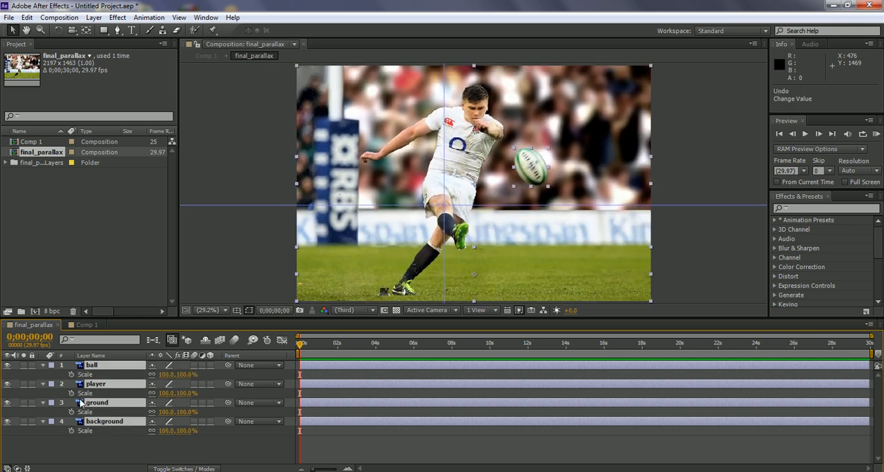
{"action": "key", "text": "s"}
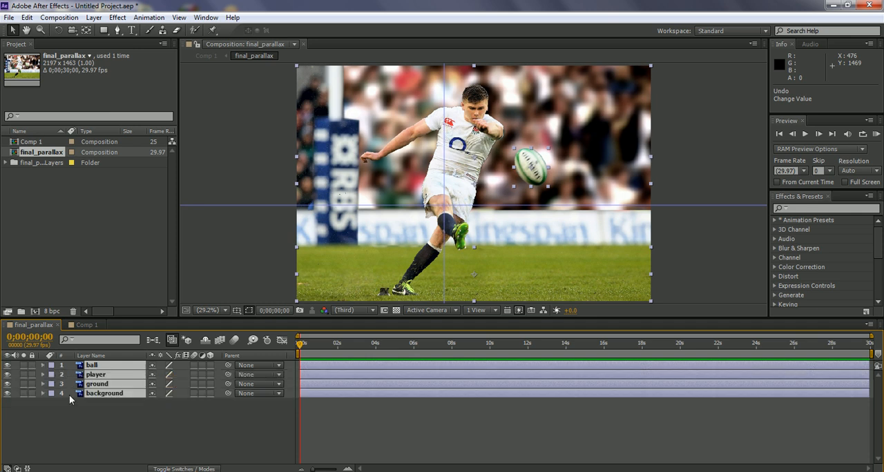
{"action": "left_click", "coordinate": [90, 411]}
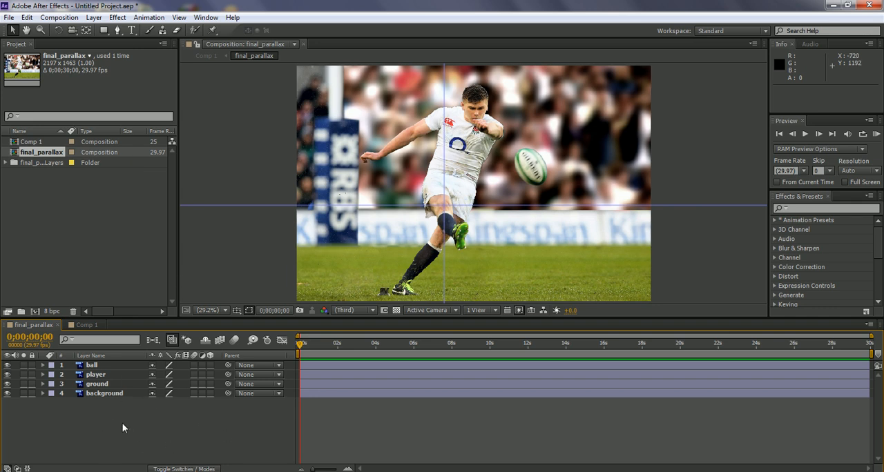
Step: Add a two-node camera with the 50mm preset to the final_parallax composition and dismiss the 2D-layer warning
{"action": "right_click", "coordinate": [100, 416]}
{"action": "mouse_move", "coordinate": [194, 298]}
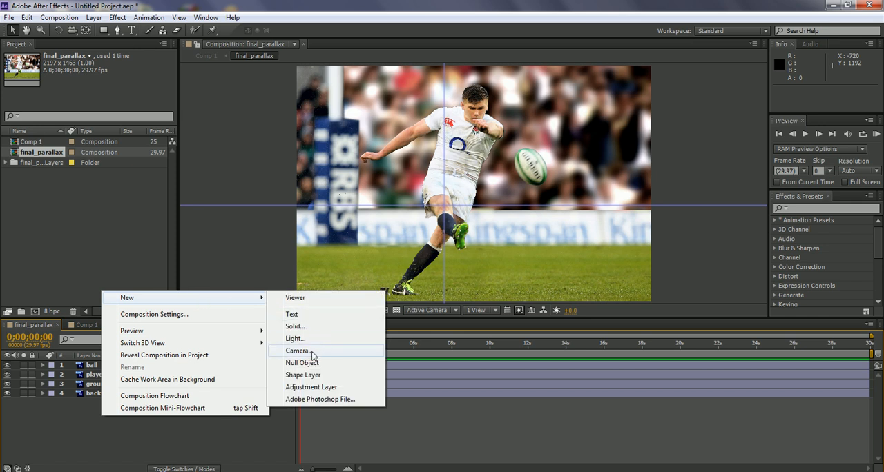
{"action": "left_click", "coordinate": [316, 352]}
{"action": "left_click", "coordinate": [543, 157]}
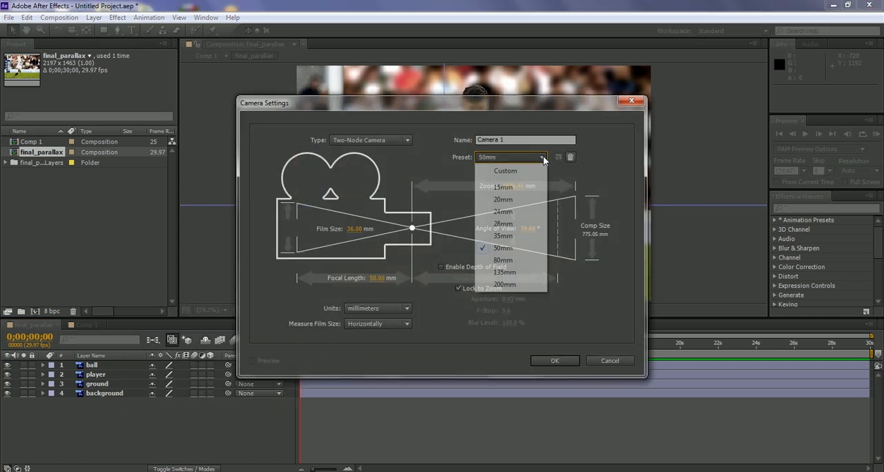
{"action": "left_click", "coordinate": [521, 247]}
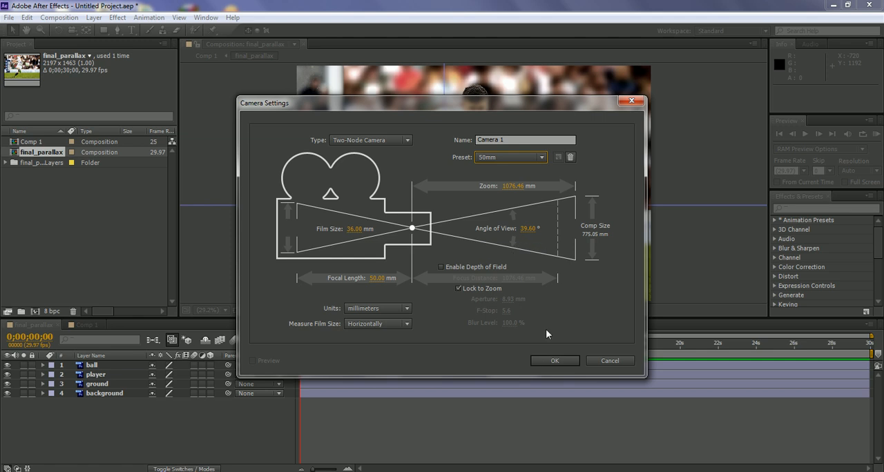
{"action": "left_click", "coordinate": [556, 360]}
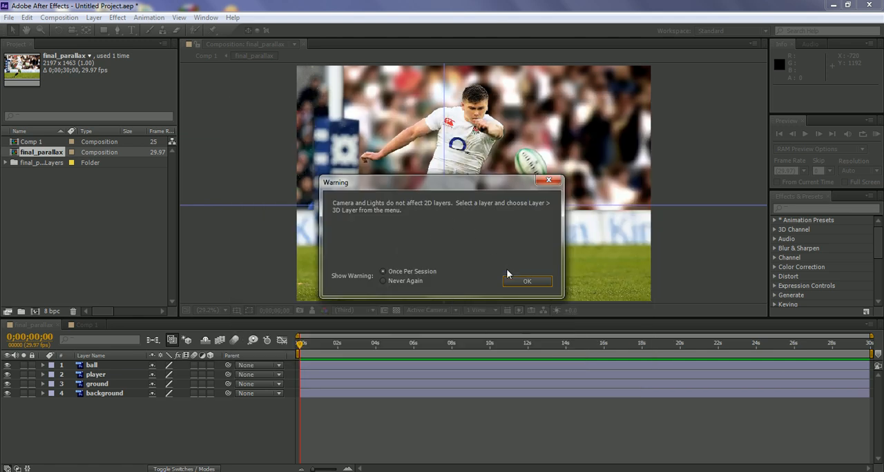
{"action": "left_click", "coordinate": [527, 281]}
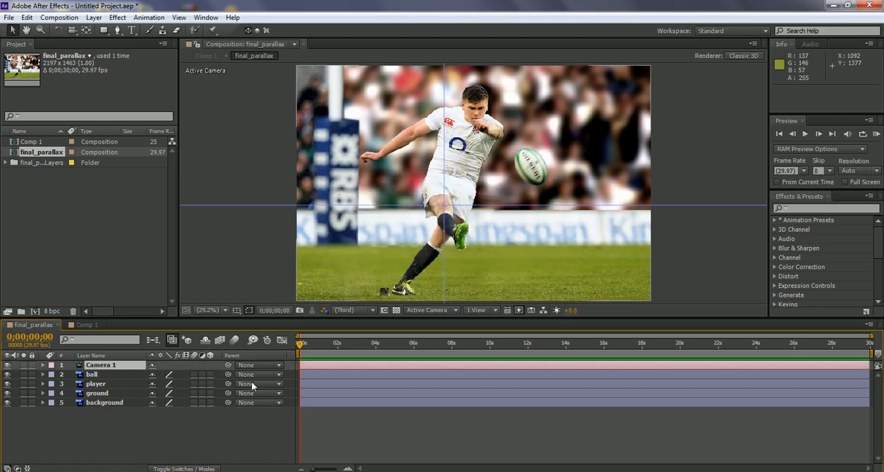
{"action": "left_click", "coordinate": [112, 429]}
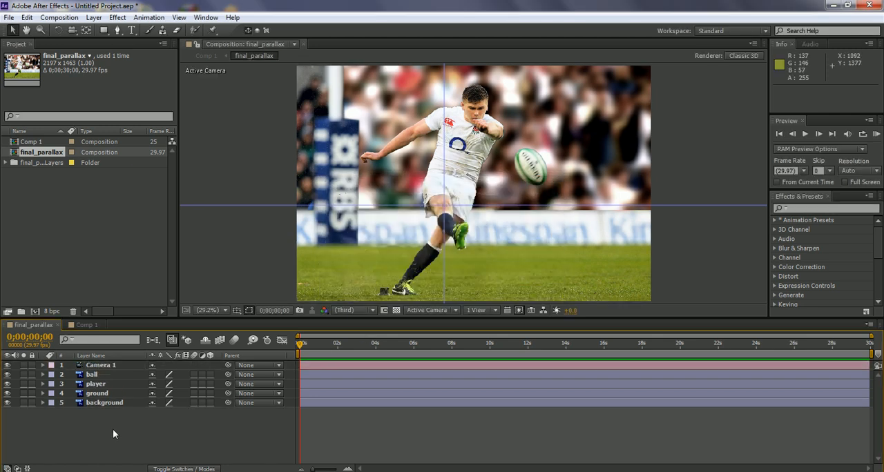
Step: Show the layer switches and make the ball, player, ground and background layers 3D
{"action": "left_click", "coordinate": [96, 375]}
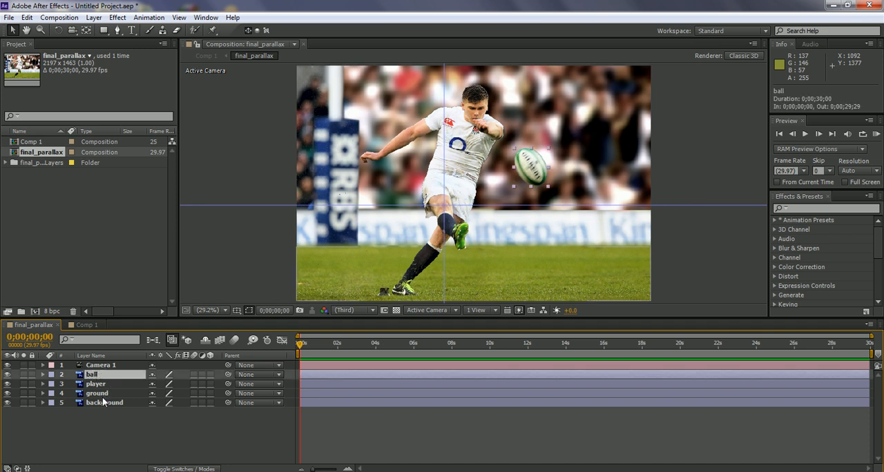
{"action": "left_click", "coordinate": [102, 402], "text": "shift"}
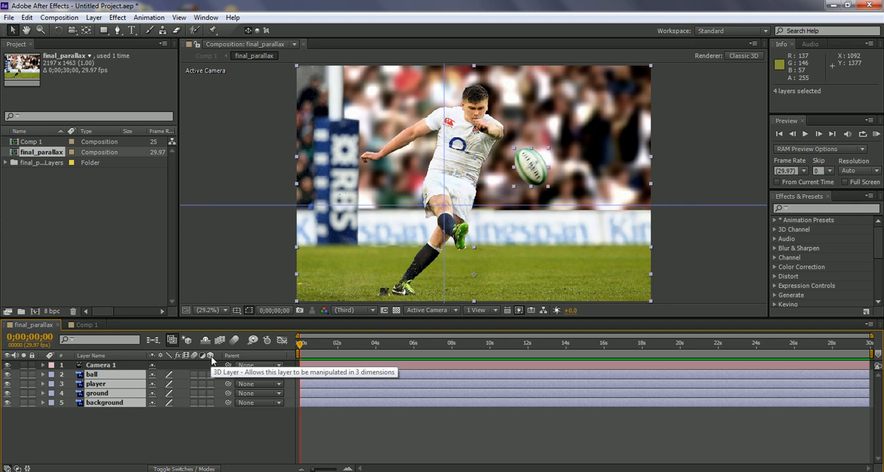
{"action": "left_click", "coordinate": [191, 469]}
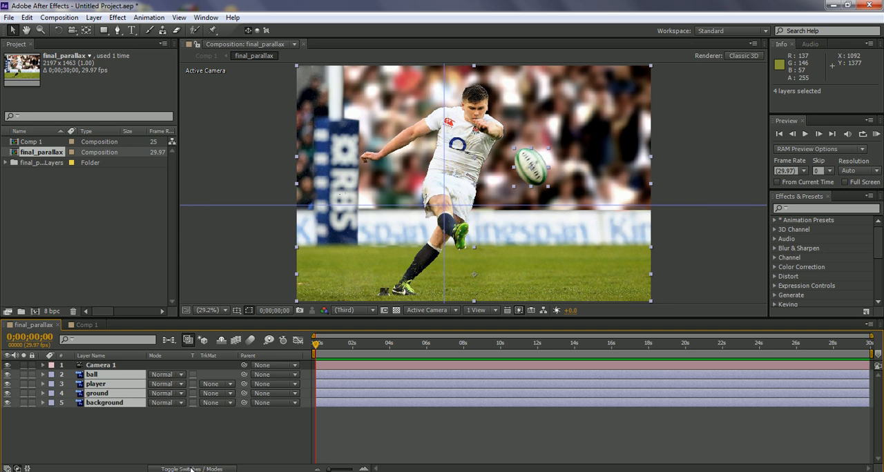
{"action": "left_click", "coordinate": [191, 469]}
{"action": "left_click", "coordinate": [190, 469]}
{"action": "left_click", "coordinate": [191, 469]}
{"action": "left_click", "coordinate": [190, 469]}
{"action": "left_click", "coordinate": [191, 469]}
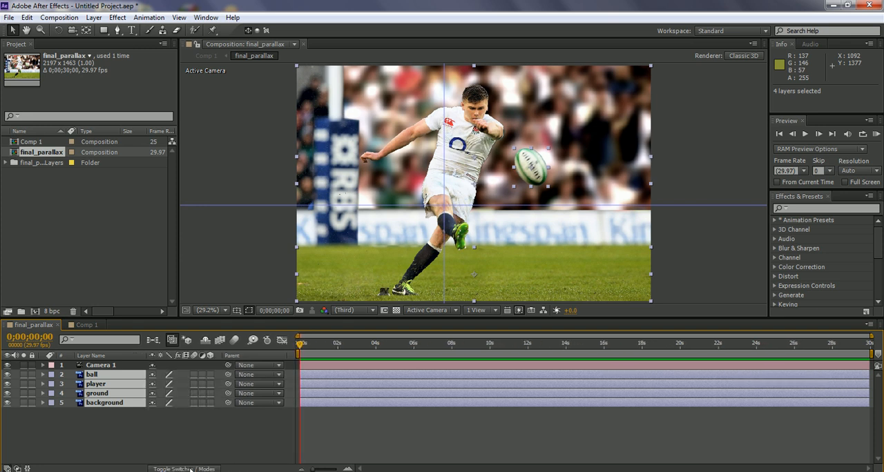
{"action": "left_click", "coordinate": [212, 375]}
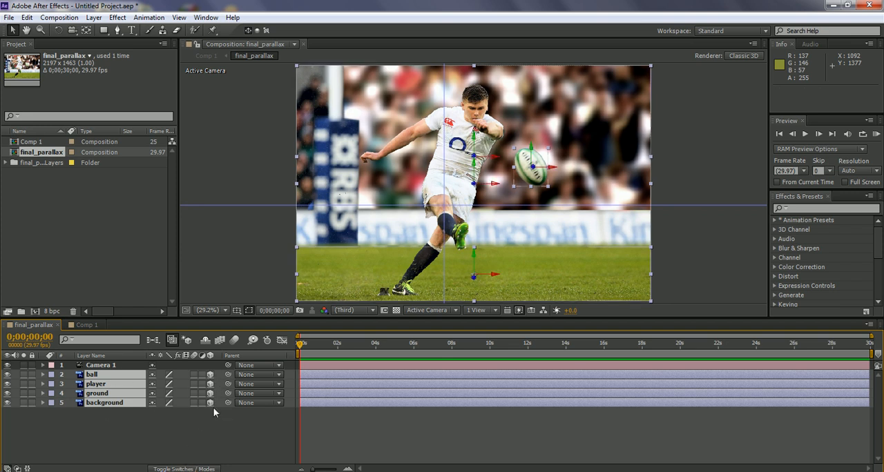
{"action": "left_click", "coordinate": [183, 425]}
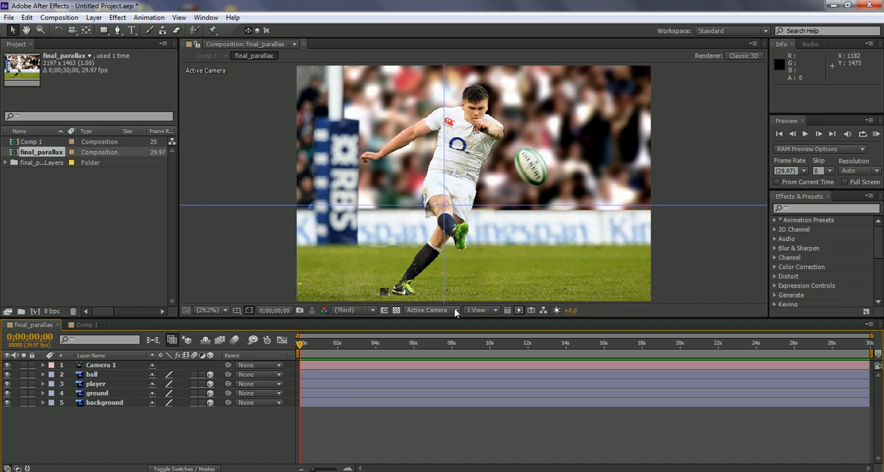
Step: Split the composition viewer into 2 Views - Horizontal and zoom the Top view out to 12.5%
{"action": "left_click", "coordinate": [496, 311]}
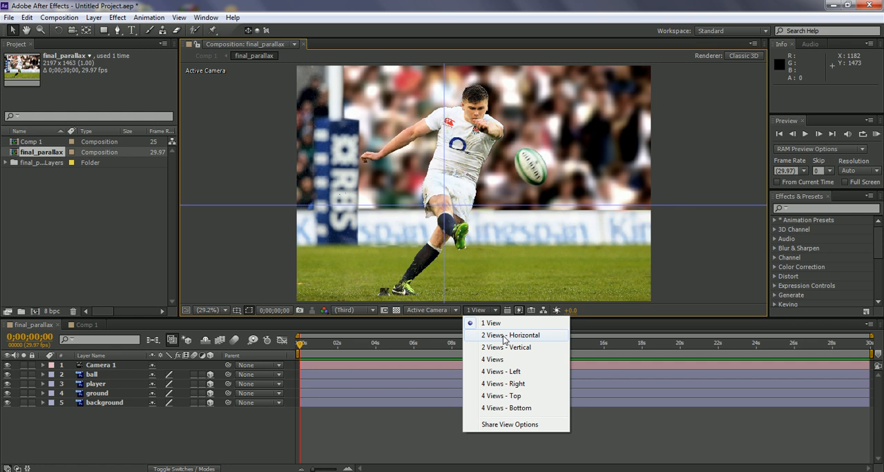
{"action": "left_click", "coordinate": [504, 337]}
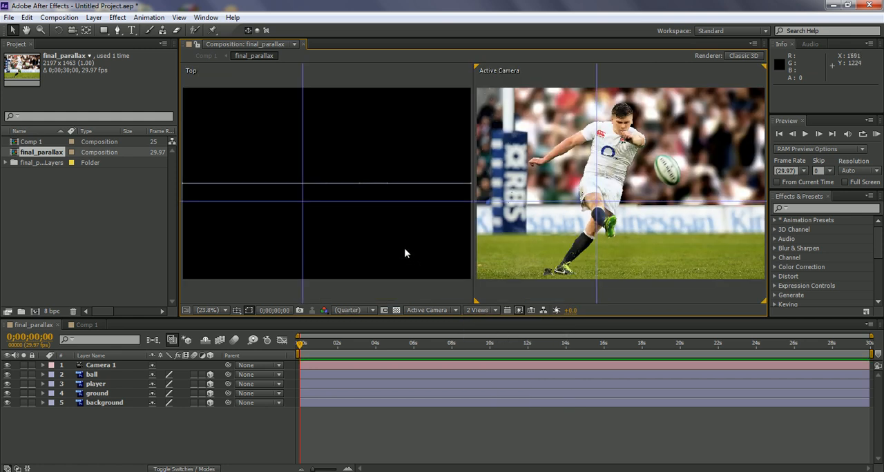
{"action": "right_click", "coordinate": [326, 217]}
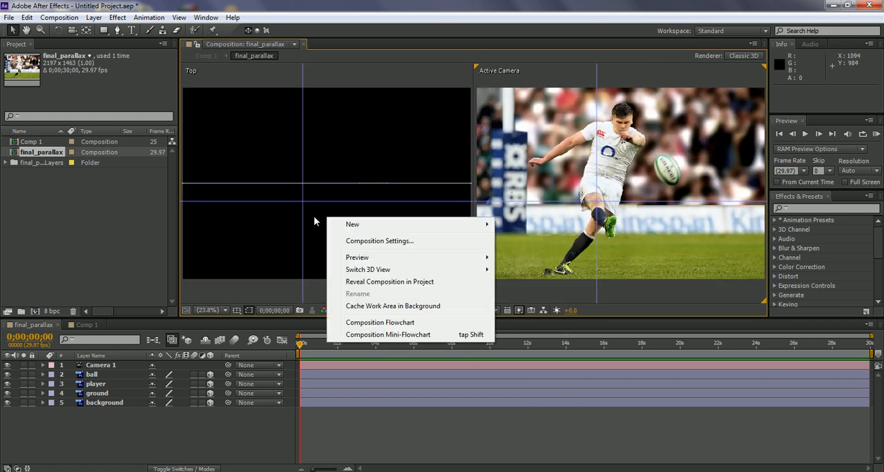
{"action": "left_click", "coordinate": [324, 283]}
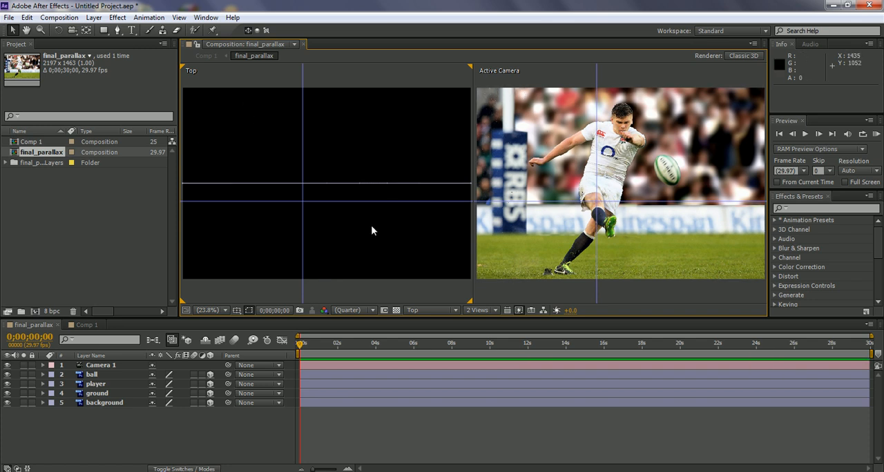
{"action": "key", "text": "comma"}
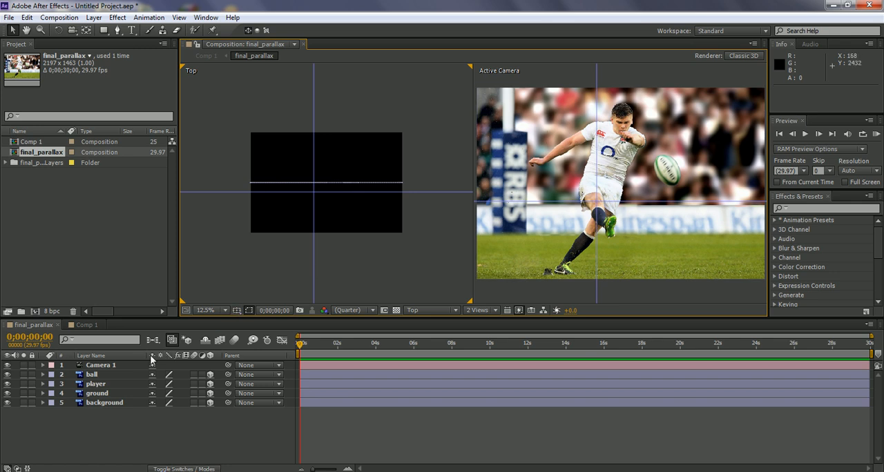
Step: Compare the ball layer's position property with 3D on and off, leaving the layer 3D
{"action": "left_click", "coordinate": [90, 374]}
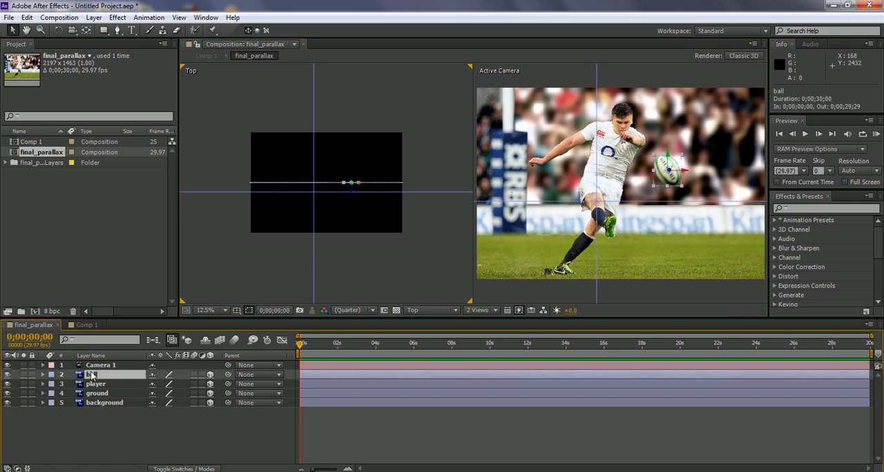
{"action": "key", "text": "p"}
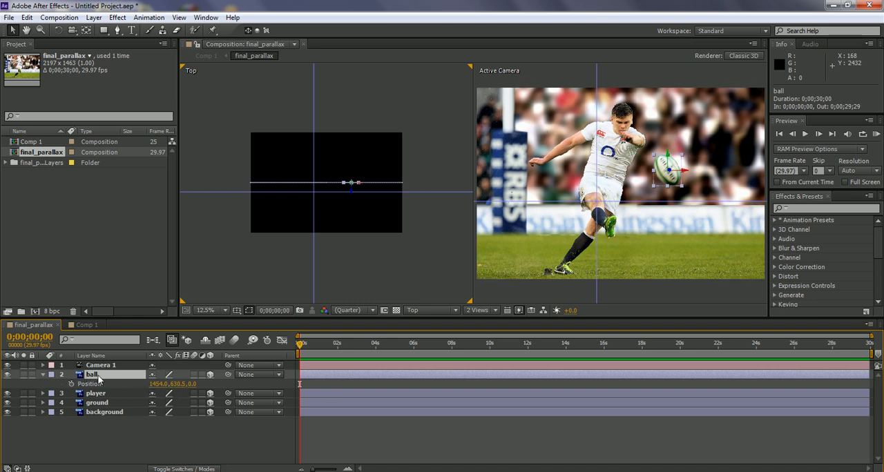
{"action": "key", "text": "p"}
{"action": "left_click", "coordinate": [210, 374]}
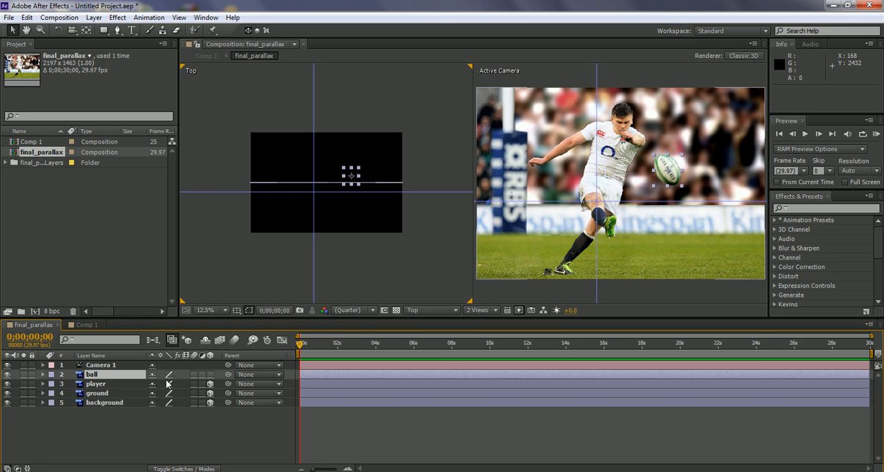
{"action": "key", "text": "p"}
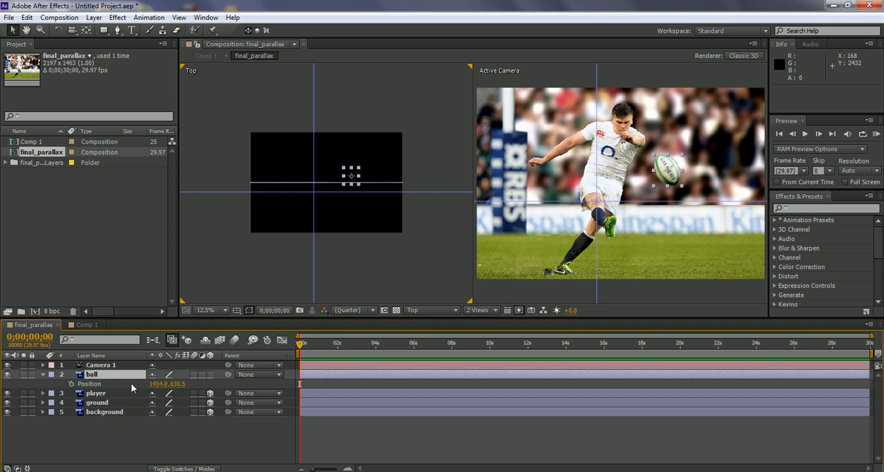
{"action": "key", "text": "p"}
{"action": "left_click", "coordinate": [210, 375]}
Step: Move the ball layer toward the camera by setting its Z position to -641, checking the camera's placement in the Top view
{"action": "key", "text": "p"}
{"action": "mouse_move", "coordinate": [192, 389]}
{"action": "left_mouse_down"}
{"action": "mouse_move", "coordinate": [34, 384]}
{"action": "mouse_move", "coordinate": [8, 375]}
{"action": "mouse_move", "coordinate": [2, 384]}
{"action": "mouse_move", "coordinate": [3, 375]}
{"action": "left_mouse_up"}
{"action": "left_click_drag", "start_coordinate": [197, 384], "coordinate": [182, 384]}
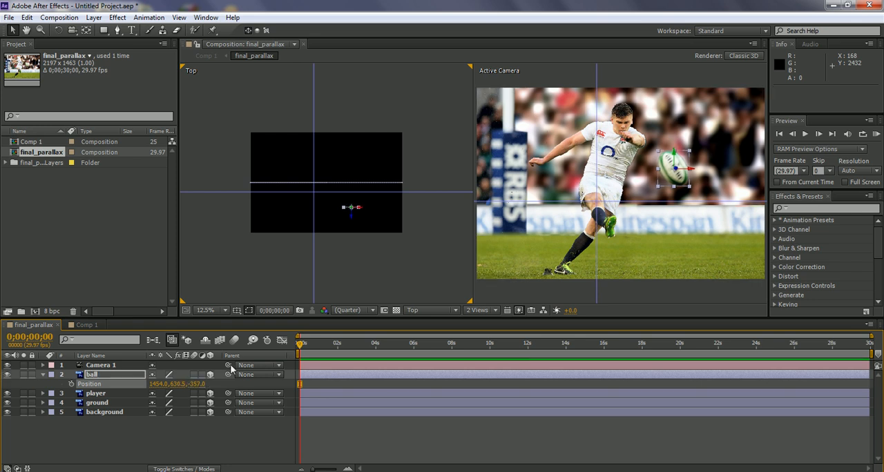
{"action": "scroll", "coordinate": [364, 286], "scroll_direction": "down", "scroll_amount": 2}
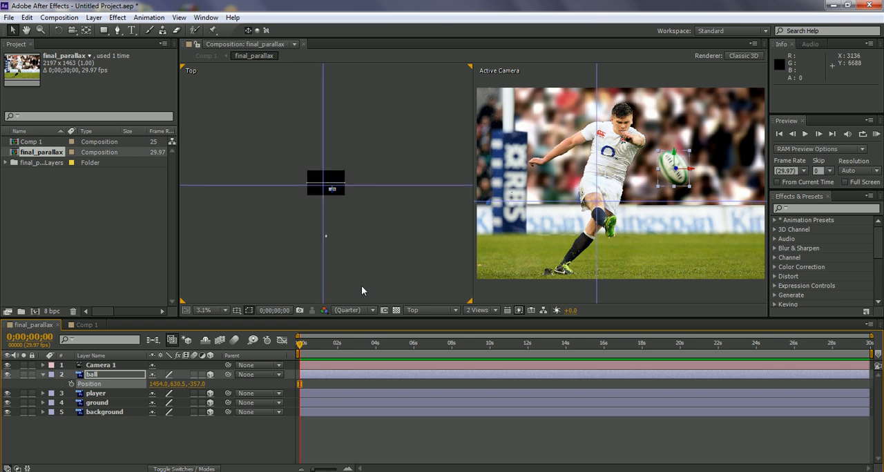
{"action": "scroll", "coordinate": [353, 262], "scroll_direction": "up", "scroll_amount": 1}
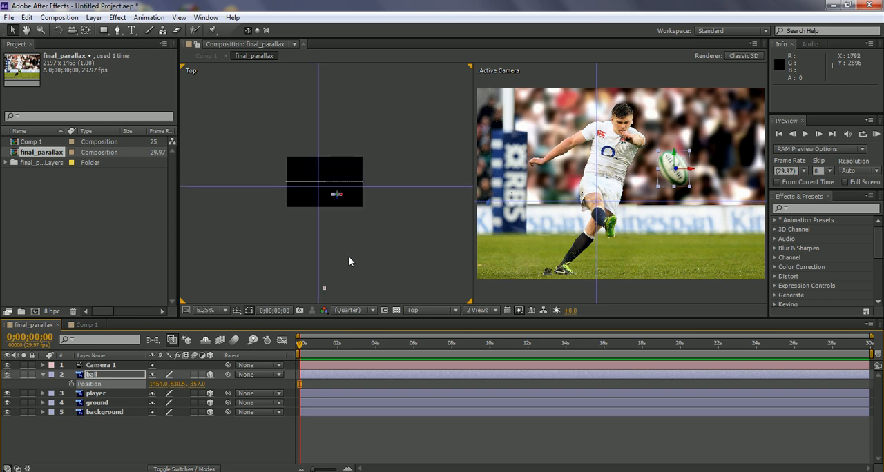
{"action": "left_click", "coordinate": [105, 366]}
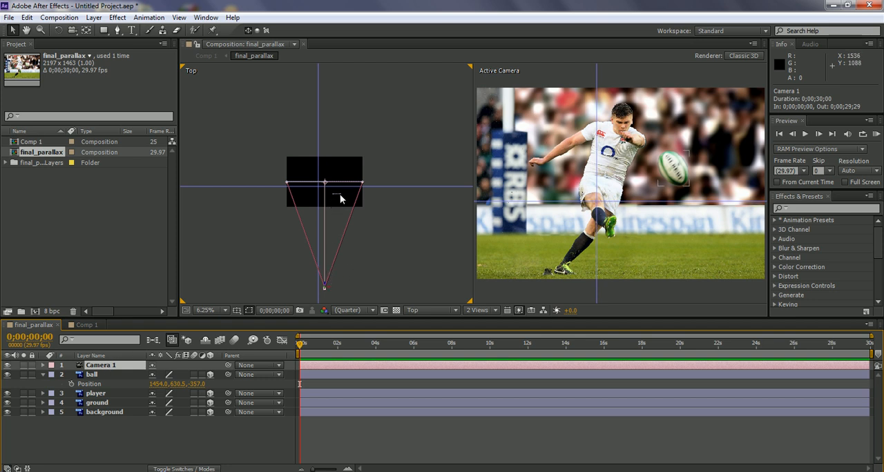
{"action": "left_click_drag", "start_coordinate": [197, 384], "coordinate": [29, 374]}
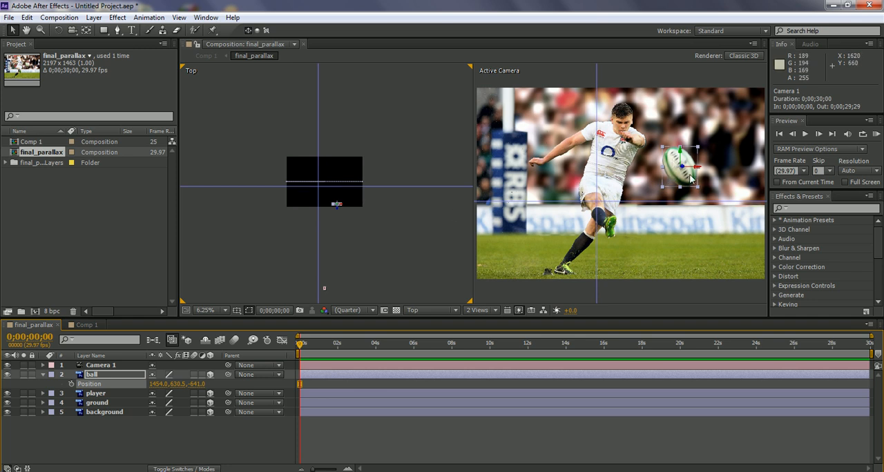
Step: Scale the ball layer down to 84% to compensate for its closer depth
{"action": "left_click", "coordinate": [92, 375]}
{"action": "key", "text": "s"}
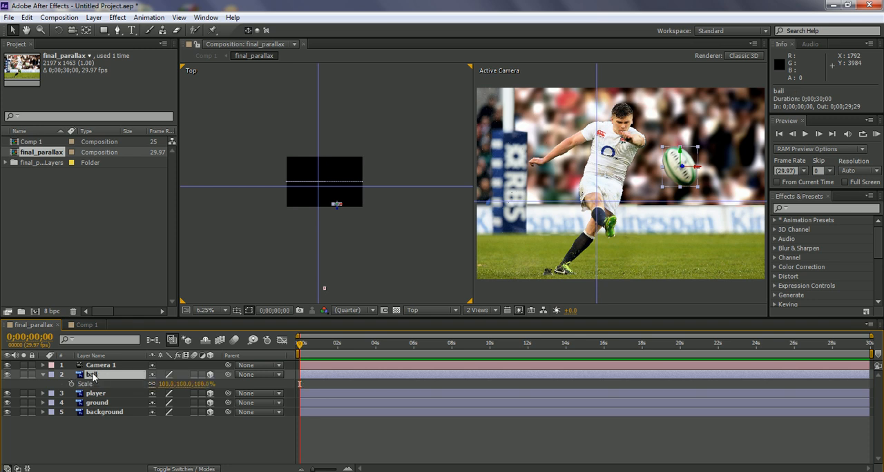
{"action": "left_click_drag", "start_coordinate": [165, 388], "coordinate": [156, 389]}
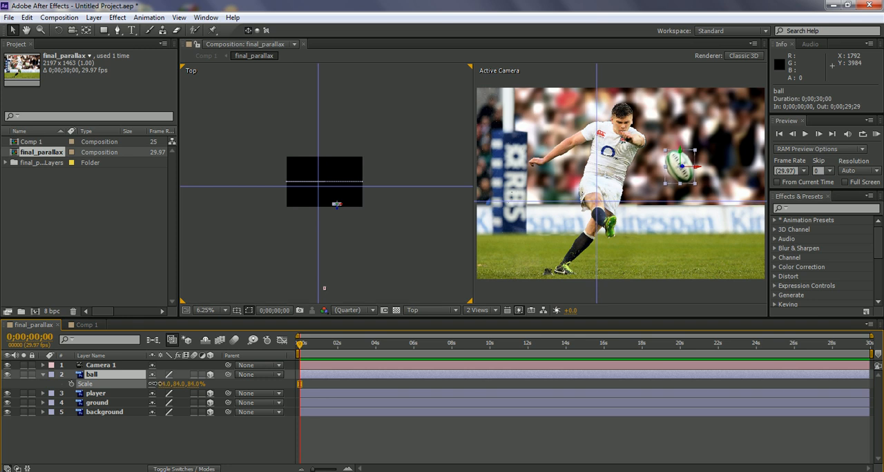
{"action": "left_click_drag", "start_coordinate": [155, 389], "coordinate": [158, 389]}
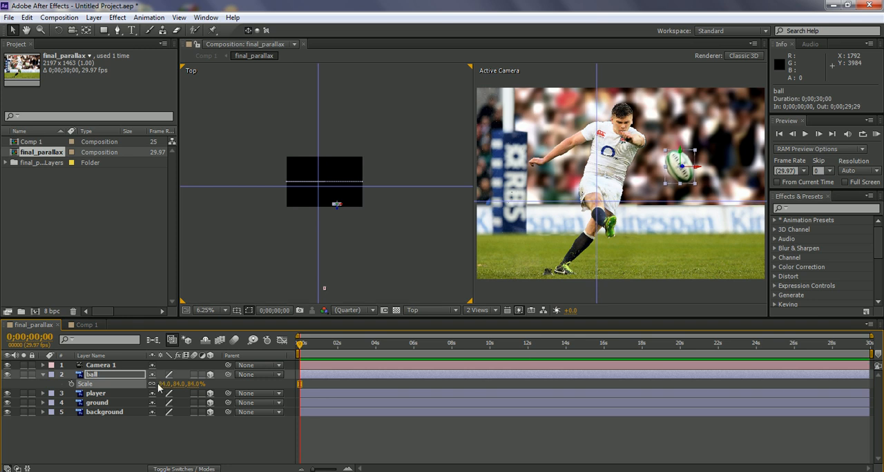
Step: Shift the ball layer horizontally back toward the player by setting its X position to 1395
{"action": "key", "text": "p"}
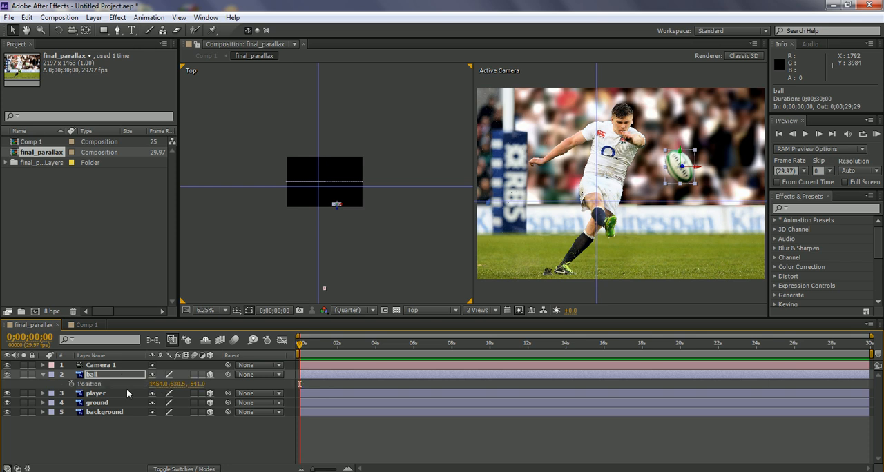
{"action": "left_click_drag", "start_coordinate": [155, 384], "coordinate": [130, 380]}
{"action": "left_click_drag", "start_coordinate": [119, 376], "coordinate": [115, 375]}
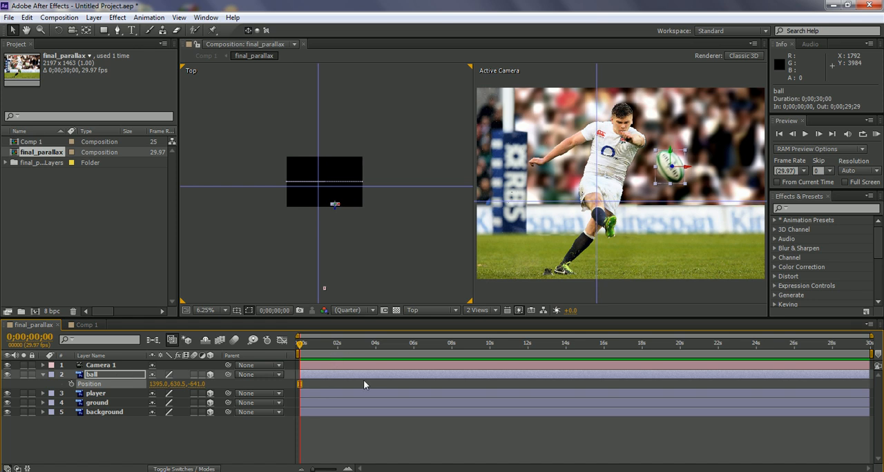
Step: Bring the player layer closer to the camera at Z position -312 and scale it down to 90% to compensate
{"action": "left_click", "coordinate": [103, 394]}
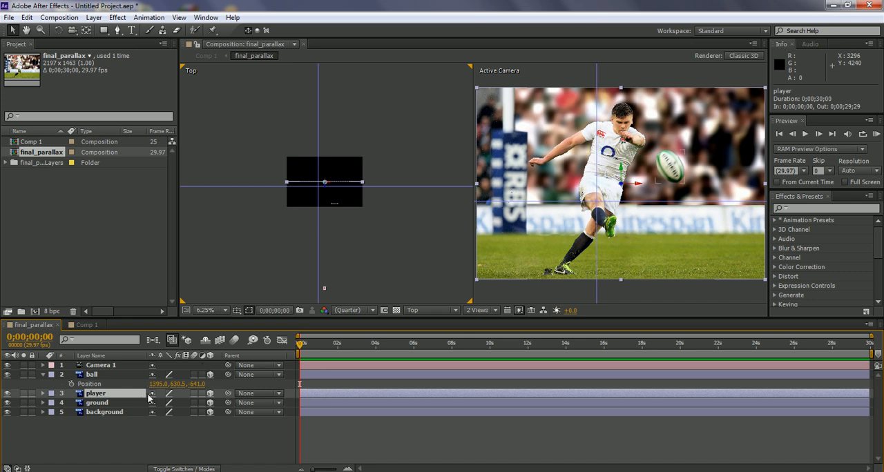
{"action": "key", "text": "p"}
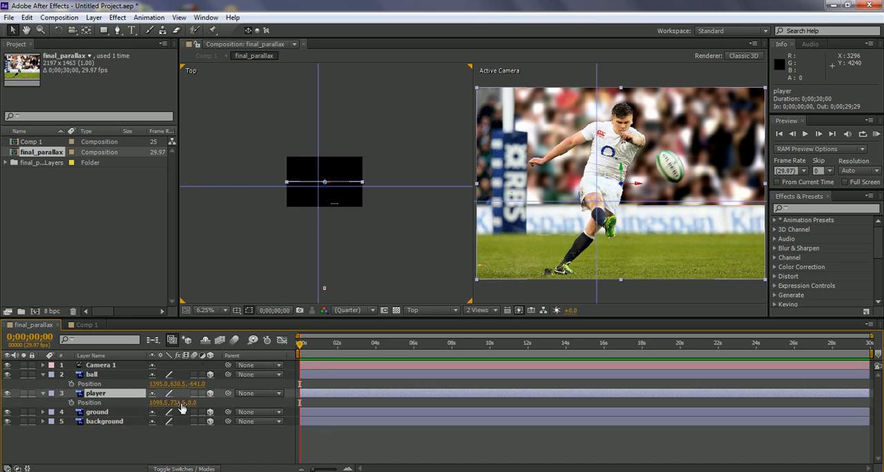
{"action": "left_click_drag", "start_coordinate": [191, 402], "coordinate": [10, 394]}
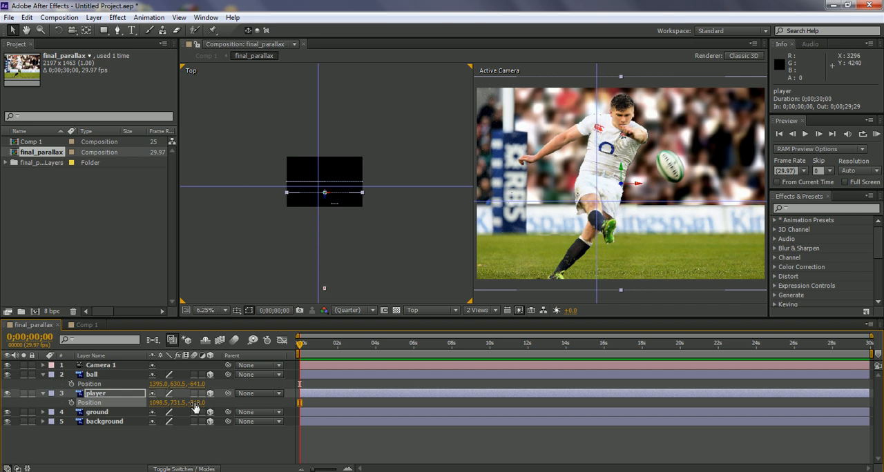
{"action": "key", "text": "shift+s"}
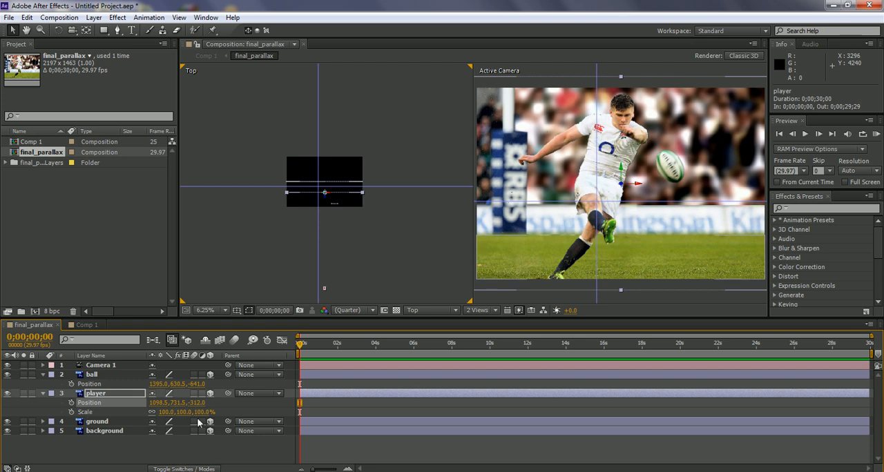
{"action": "left_click_drag", "start_coordinate": [174, 413], "coordinate": [164, 412]}
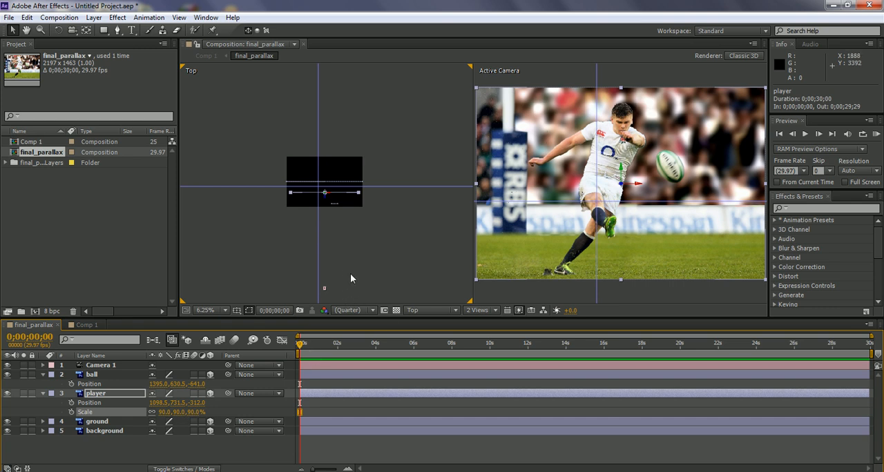
Step: Push the background layer back to Z position 426 and scale it up to 115% to refill the frame width
{"action": "left_click", "coordinate": [99, 431]}
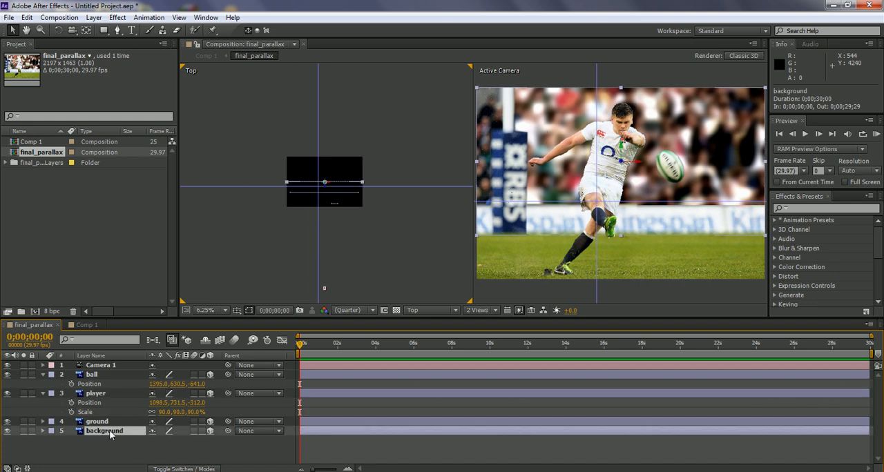
{"action": "key", "text": "p"}
{"action": "left_click_drag", "start_coordinate": [193, 440], "coordinate": [427, 439]}
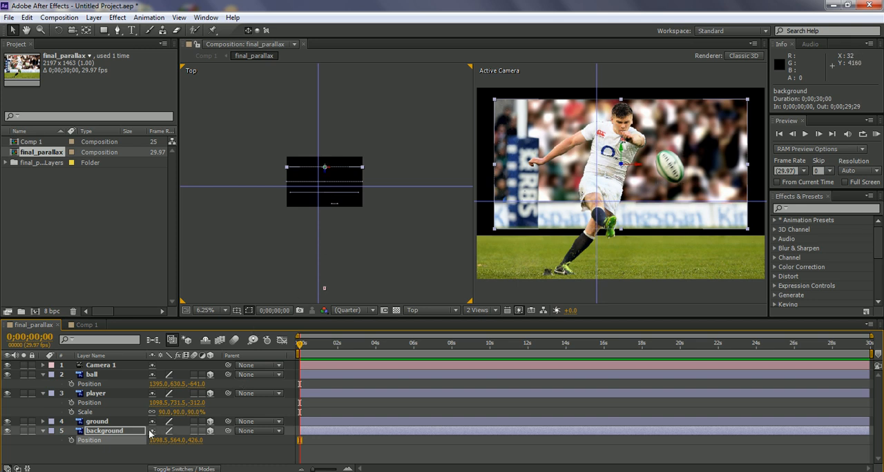
{"action": "key", "text": "shift+s"}
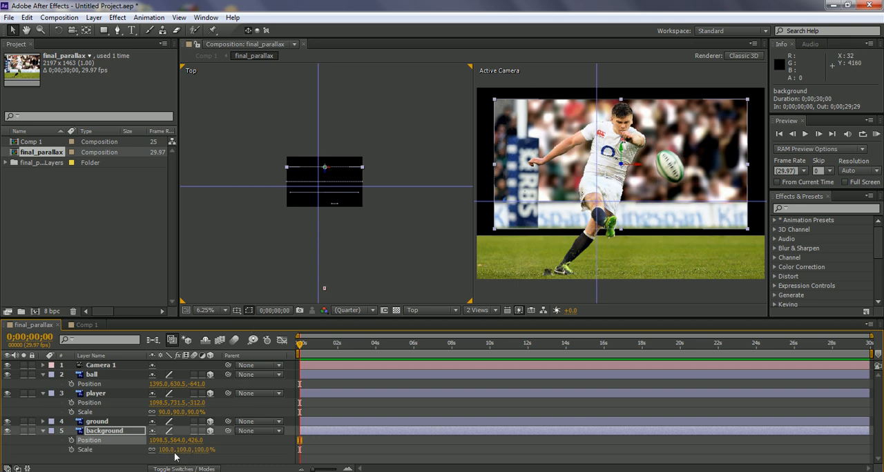
{"action": "left_click_drag", "start_coordinate": [166, 450], "coordinate": [177, 451]}
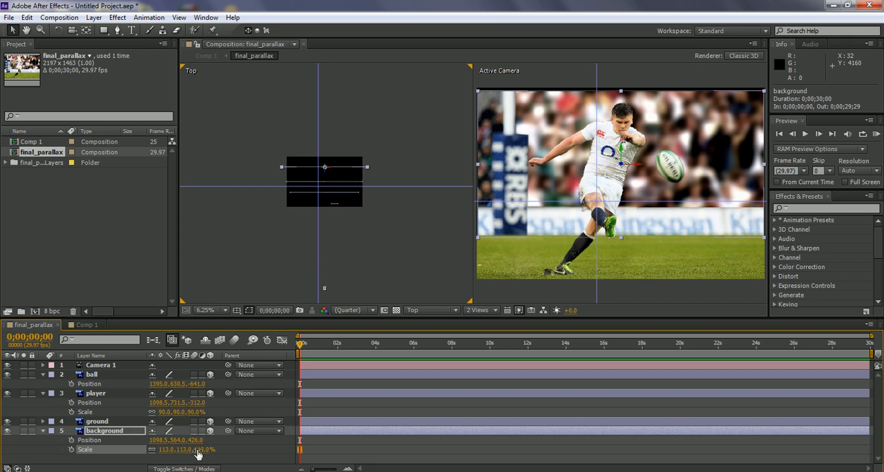
{"action": "left_click_drag", "start_coordinate": [196, 449], "coordinate": [199, 449]}
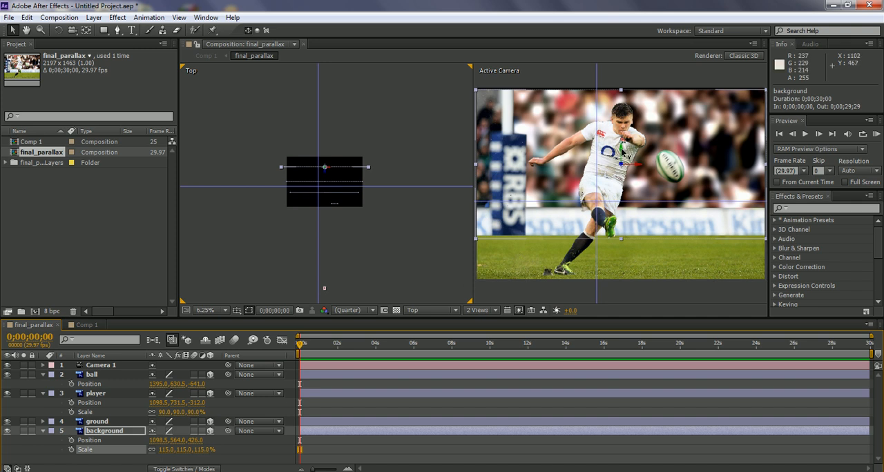
Step: Try nudging the background layer upward to a Y position of 547.2 to cover the gap along the frame's upper edge
{"action": "left_click_drag", "start_coordinate": [621, 150], "coordinate": [621, 147]}
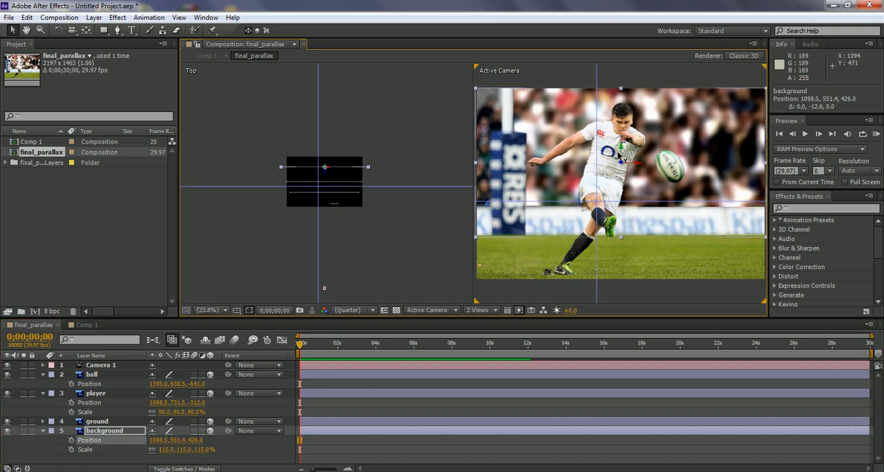
{"action": "left_click", "coordinate": [450, 258]}
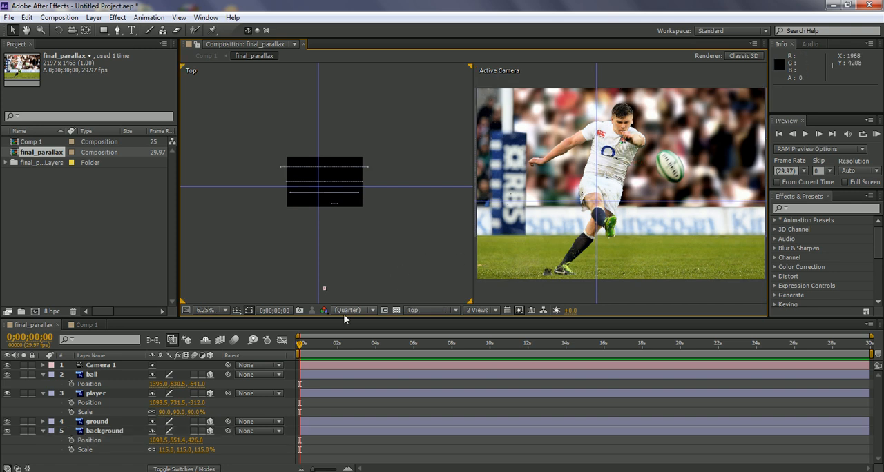
{"action": "left_click", "coordinate": [107, 431]}
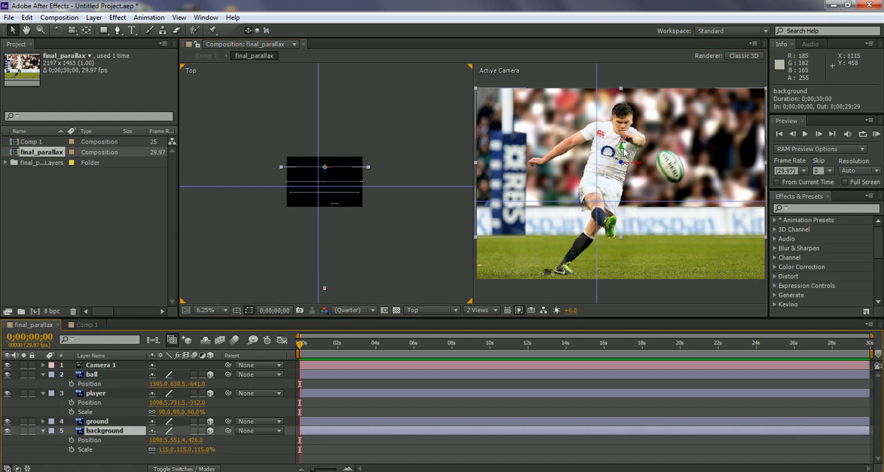
{"action": "left_click_drag", "start_coordinate": [621, 146], "coordinate": [621, 146]}
{"action": "left_click", "coordinate": [449, 236]}
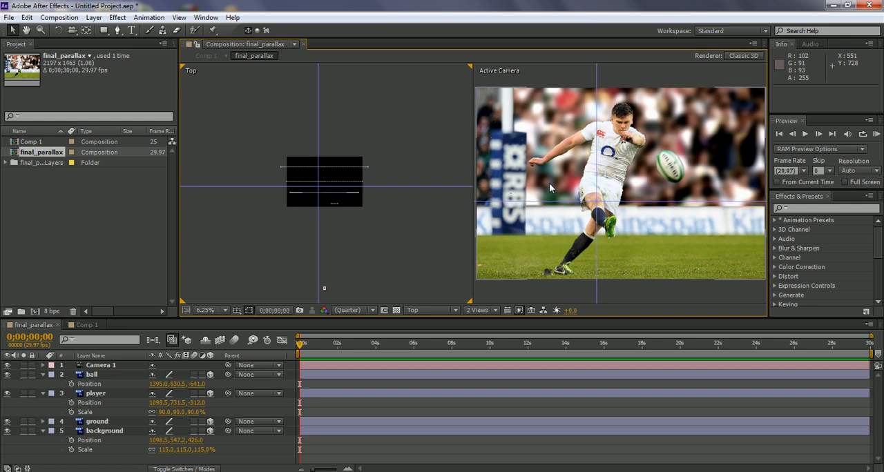
Step: Try moving Camera 1 sideways in the Top view and undo the move
{"action": "left_click", "coordinate": [95, 366]}
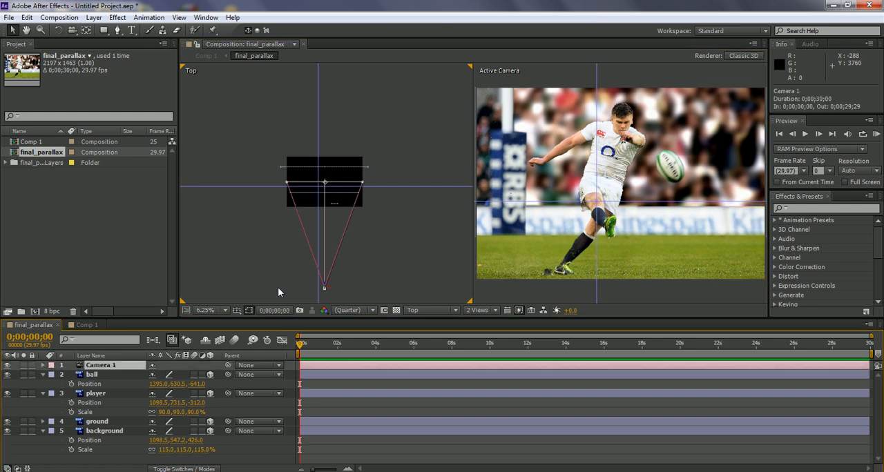
{"action": "left_click_drag", "start_coordinate": [331, 293], "coordinate": [321, 294]}
{"action": "key", "text": "ctrl+z"}
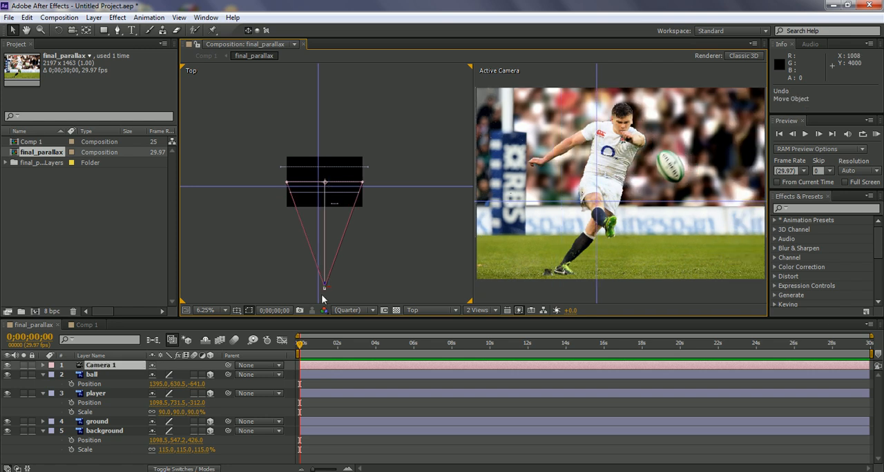
Step: Reveal the Transform properties of Camera 1
{"action": "left_click", "coordinate": [105, 370]}
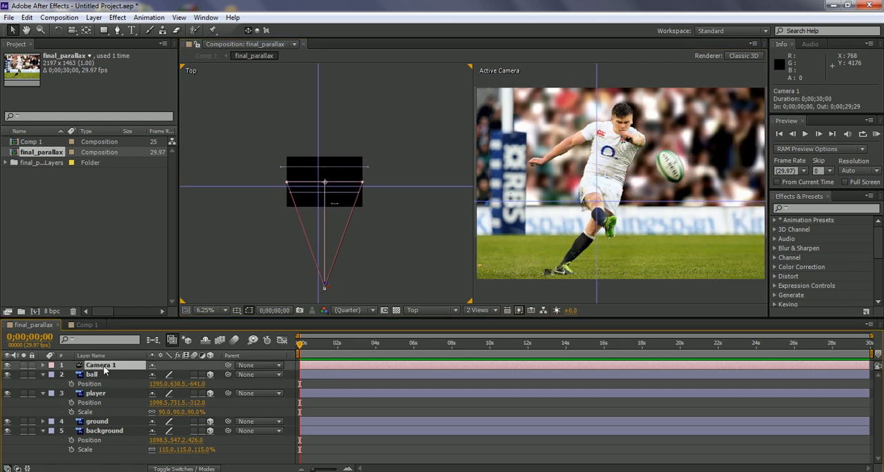
{"action": "left_click", "coordinate": [43, 366]}
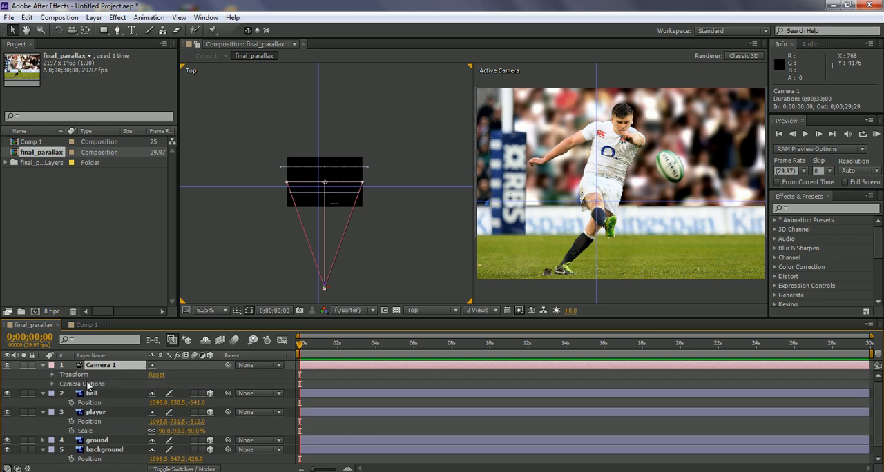
{"action": "left_click", "coordinate": [53, 375]}
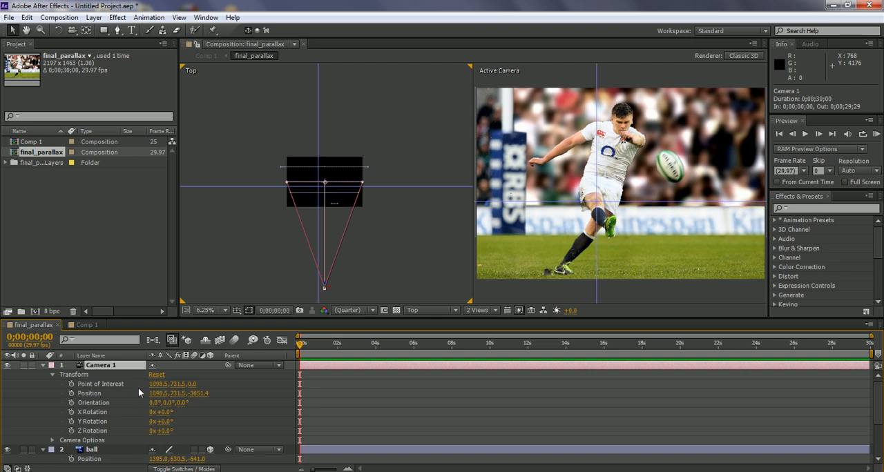
Step: Test the parallax by shifting the camera horizontally, including an X position of 0, and undo the camera moves
{"action": "left_click_drag", "start_coordinate": [157, 394], "coordinate": [233, 368]}
{"action": "right_click", "coordinate": [232, 369]}
{"action": "left_click", "coordinate": [209, 273]}
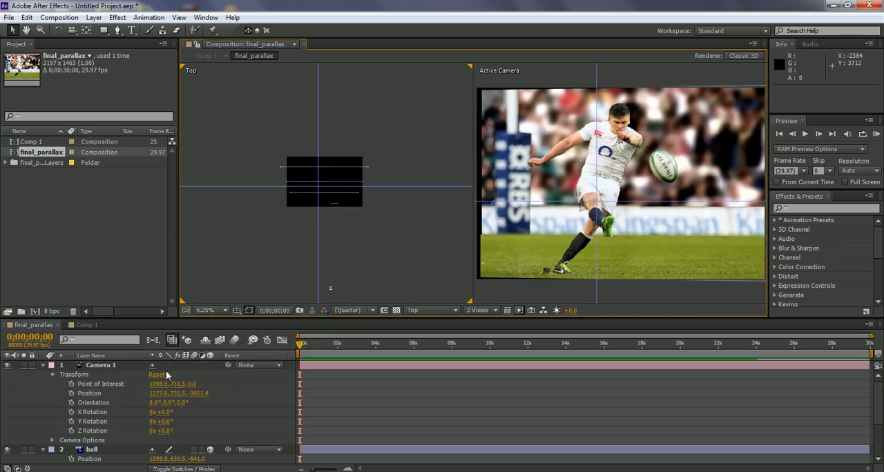
{"action": "left_click", "coordinate": [159, 394]}
{"action": "type", "text": "0"}
{"action": "key", "text": "Return"}
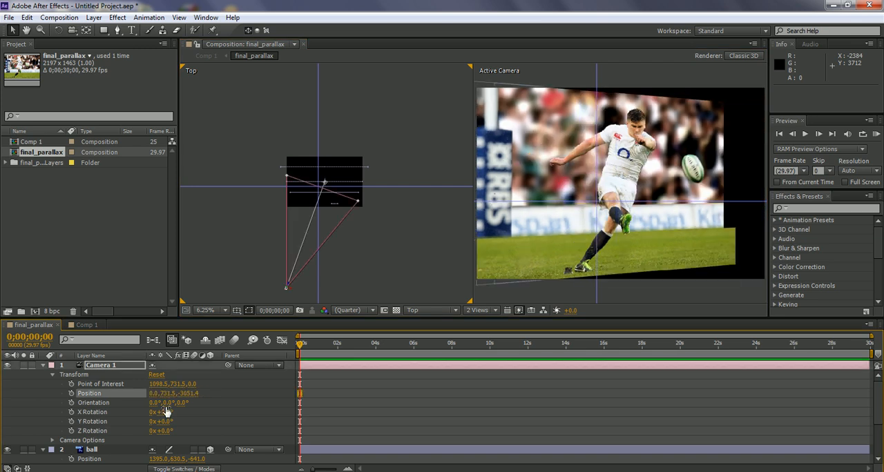
{"action": "key", "text": "ctrl+z"}
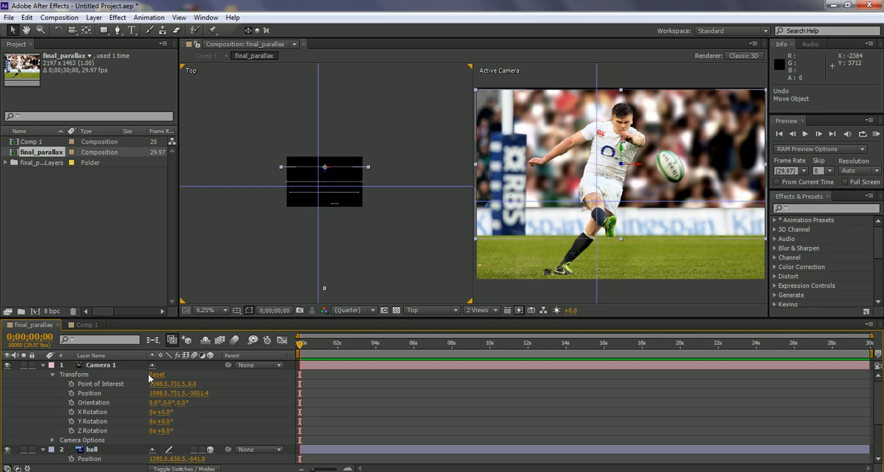
Step: Keyframe Camera 1's position at the start, and at 0;00;01;28 set its X position to 1644.5
{"action": "left_click", "coordinate": [324, 287]}
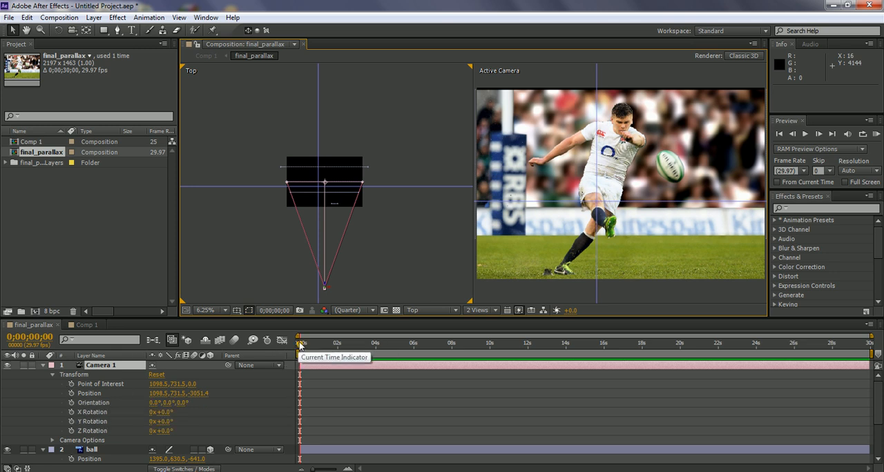
{"action": "left_click", "coordinate": [71, 393]}
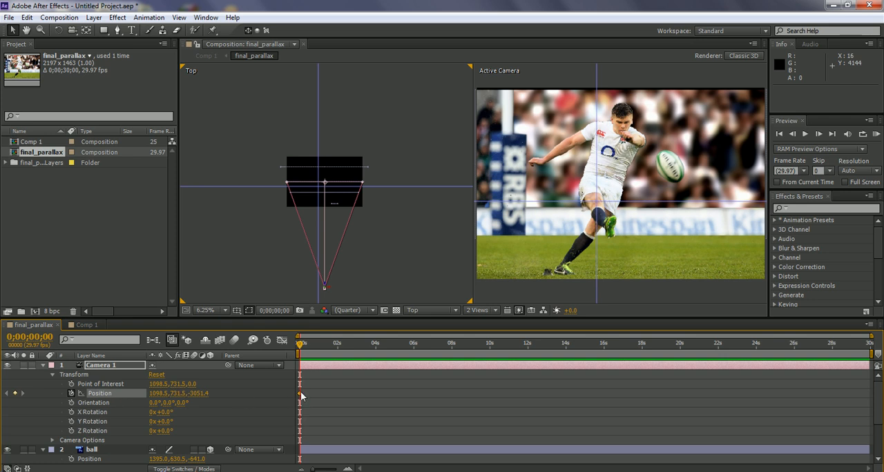
{"action": "left_click_drag", "start_coordinate": [301, 348], "coordinate": [336, 348]}
{"action": "left_click_drag", "start_coordinate": [160, 398], "coordinate": [449, 389]}
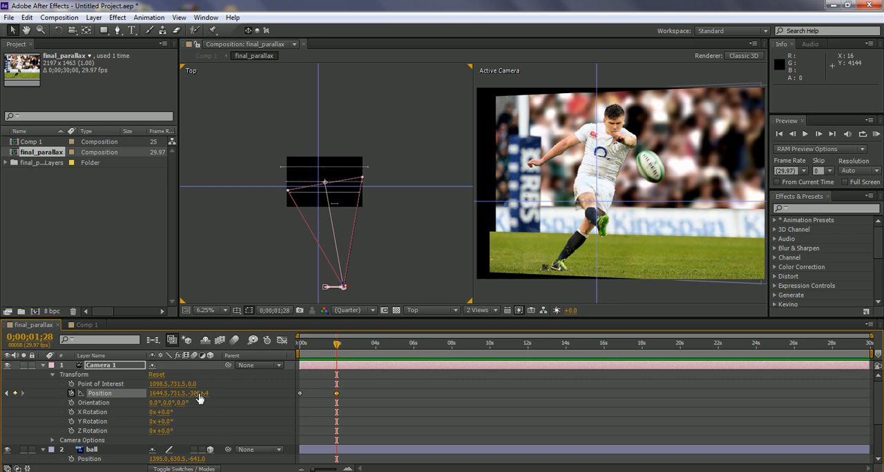
Step: At the second camera keyframe, set the Z position to -2775.4 and Y position to 799.5, and check the move in the timeline
{"action": "left_click_drag", "start_coordinate": [201, 393], "coordinate": [330, 396]}
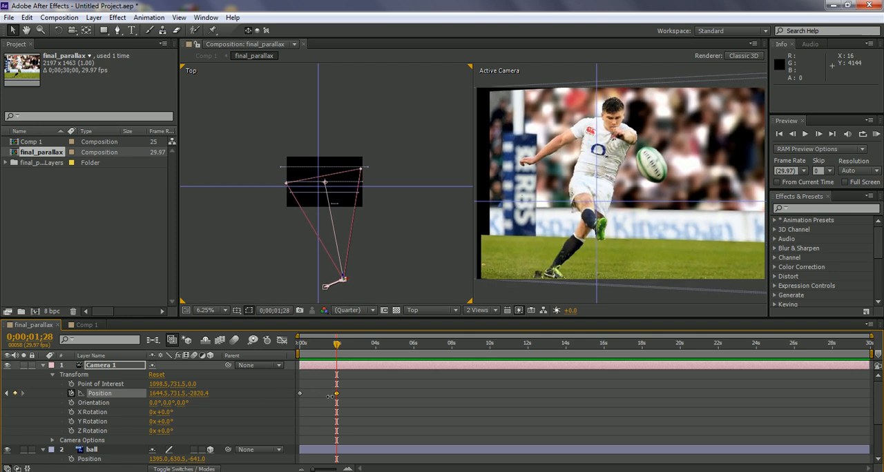
{"action": "left_click_drag", "start_coordinate": [329, 396], "coordinate": [355, 398]}
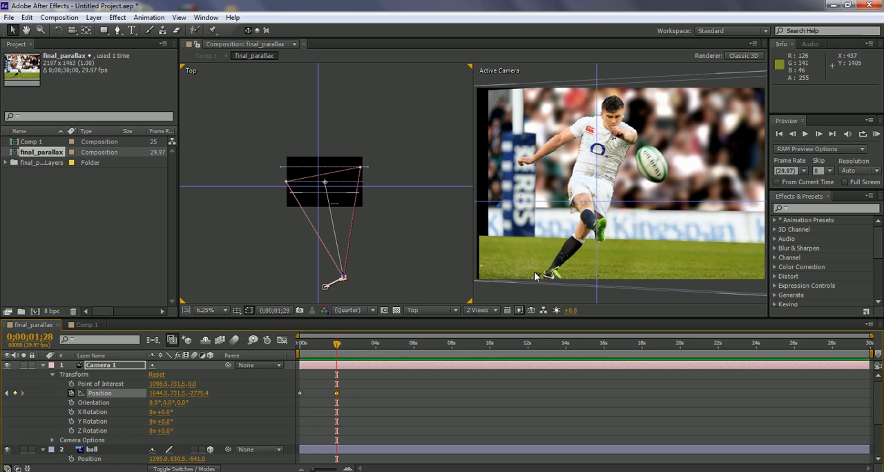
{"action": "left_click_drag", "start_coordinate": [178, 393], "coordinate": [213, 395]}
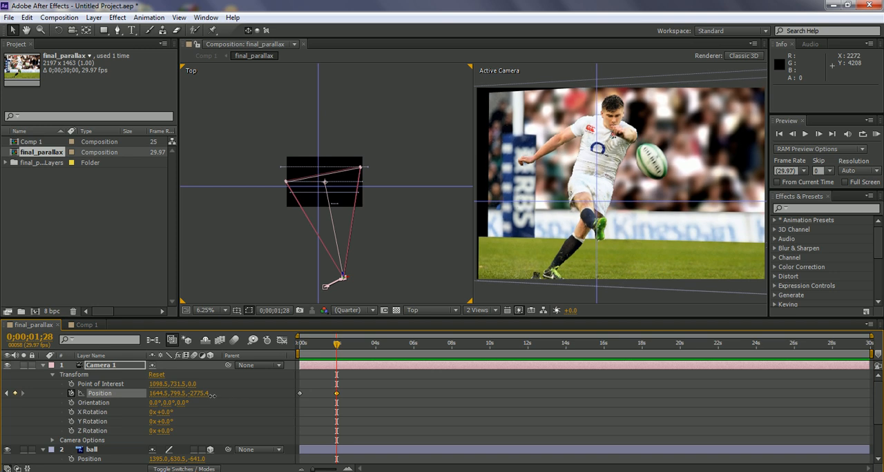
{"action": "mouse_move", "coordinate": [336, 345]}
{"action": "left_mouse_down"}
{"action": "mouse_move", "coordinate": [299, 346]}
{"action": "mouse_move", "coordinate": [337, 349]}
{"action": "left_mouse_up"}
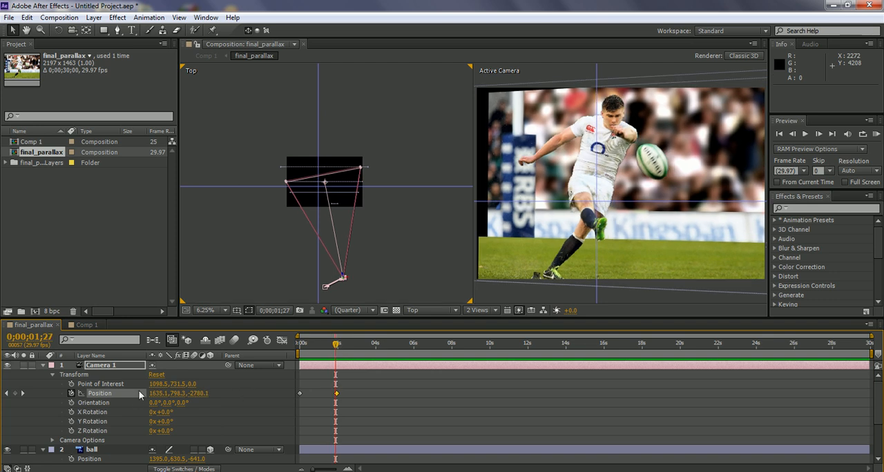
Step: Collapse the expanded properties of the camera, ball, player and background layers
{"action": "left_click", "coordinate": [43, 366]}
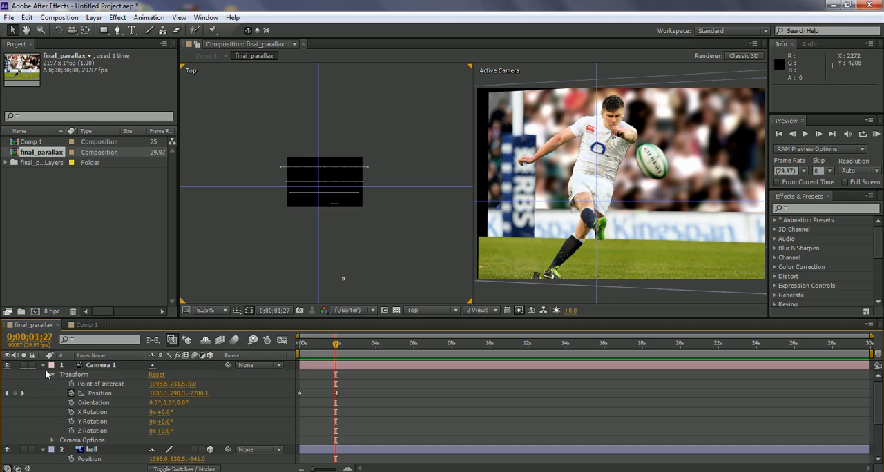
{"action": "left_click", "coordinate": [42, 375]}
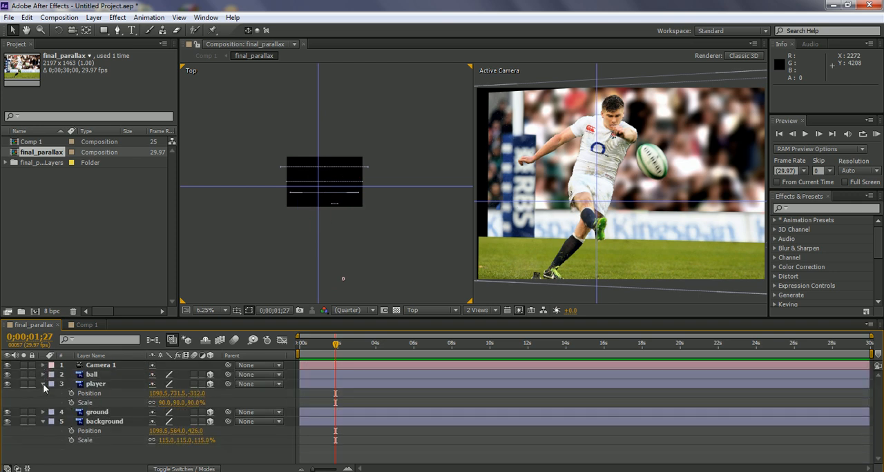
{"action": "left_click", "coordinate": [43, 384]}
{"action": "left_click", "coordinate": [42, 403]}
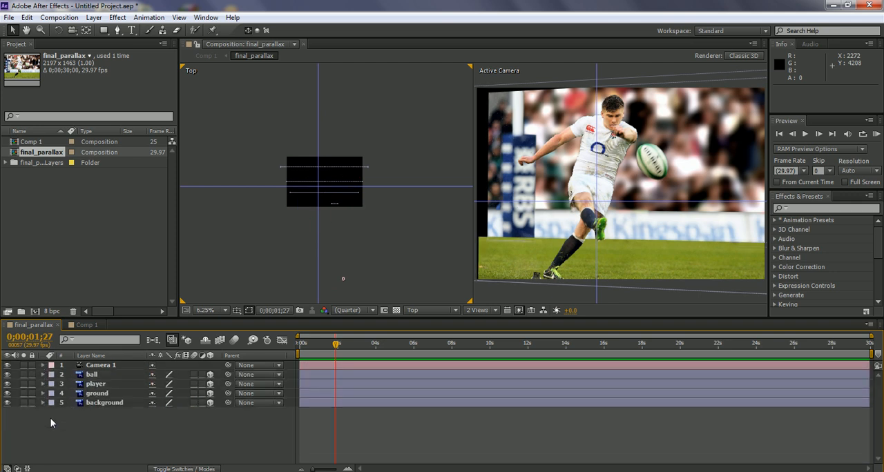
Step: Scale the ground layer up to 107% to cover the empty edge in the camera view
{"action": "left_click", "coordinate": [98, 394]}
{"action": "key", "text": "p"}
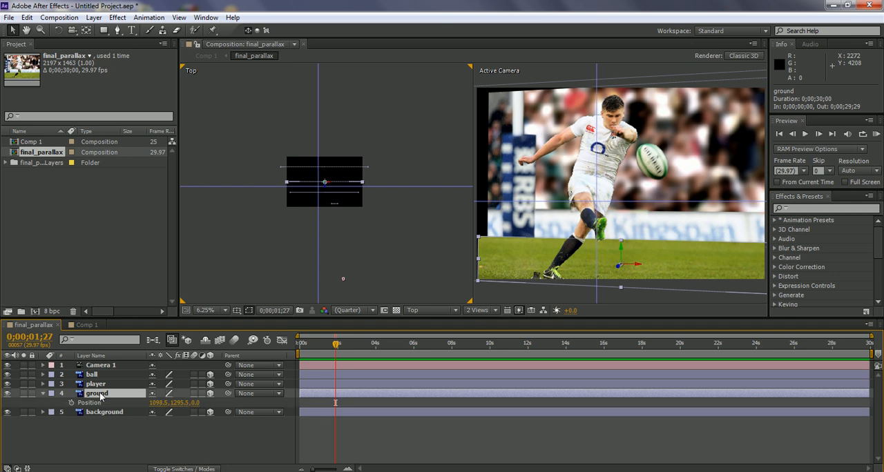
{"action": "key", "text": "shift+s"}
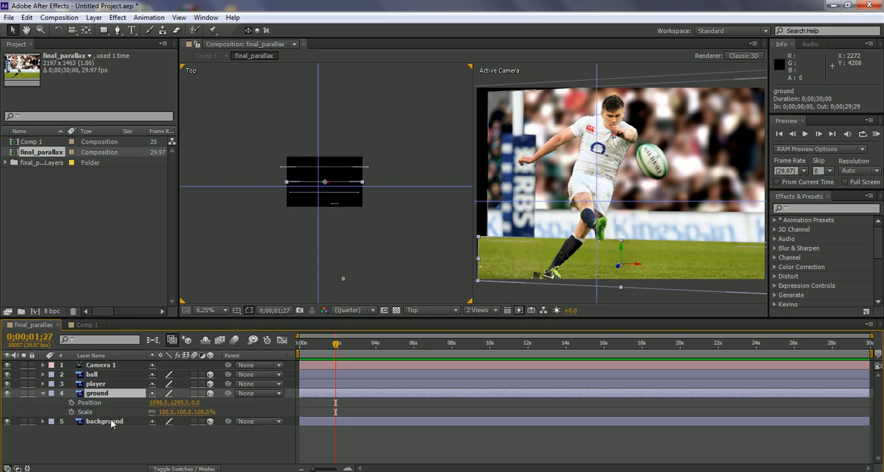
{"action": "left_click_drag", "start_coordinate": [206, 412], "coordinate": [210, 412]}
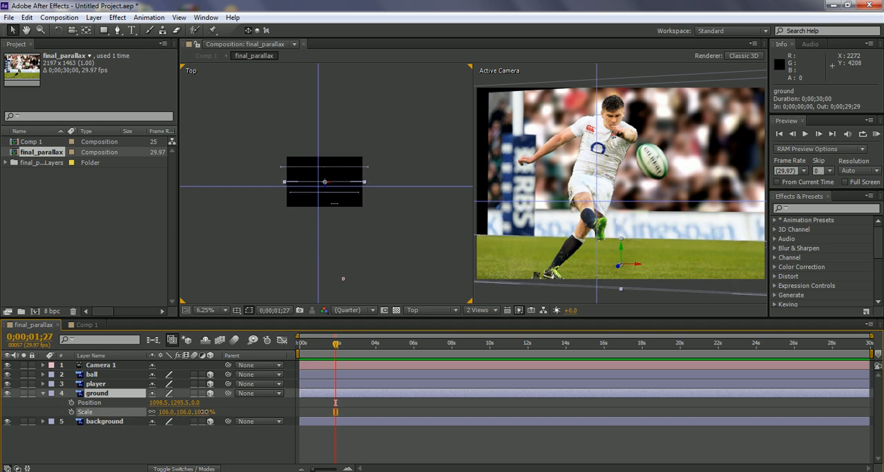
{"action": "left_click_drag", "start_coordinate": [204, 412], "coordinate": [207, 413]}
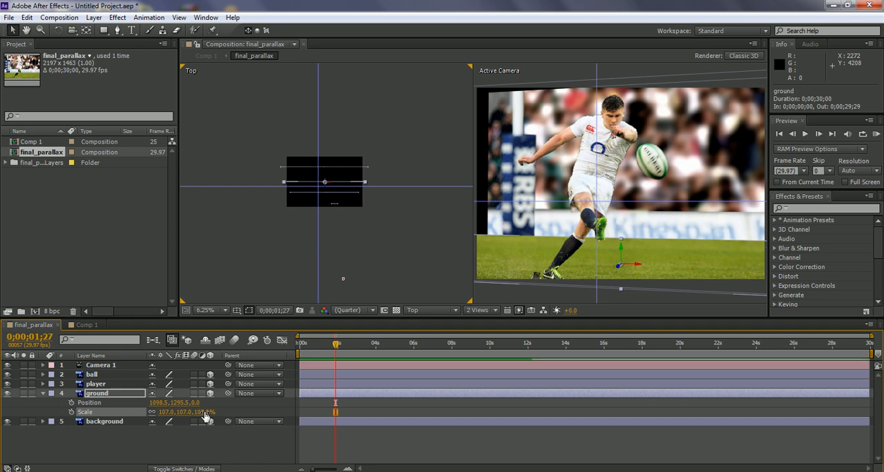
Step: Scale the background layer up to 126% and set its Y position to 528 to cover the empty edge
{"action": "left_click", "coordinate": [103, 422]}
{"action": "key", "text": "p"}
{"action": "key", "text": "shift+s"}
{"action": "left_click_drag", "start_coordinate": [202, 445], "coordinate": [206, 440]}
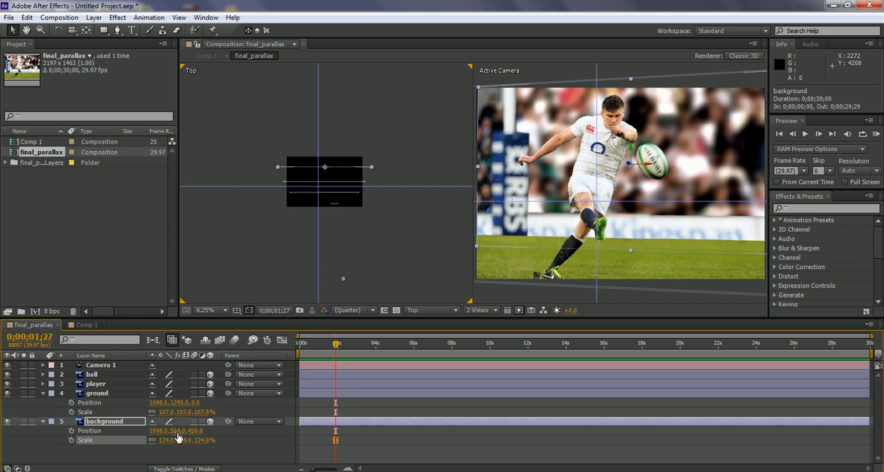
{"action": "left_click_drag", "start_coordinate": [176, 431], "coordinate": [205, 445]}
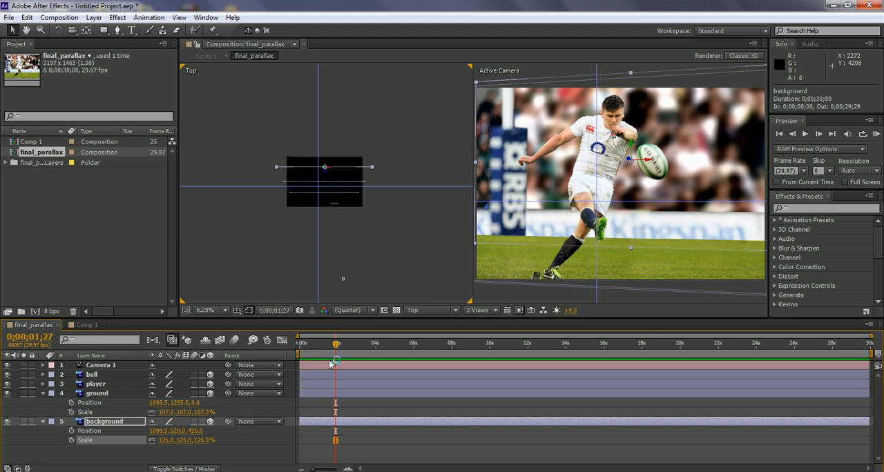
Step: Return to the start of final_parallax, switch to Comp 1 and play back the parallax move
{"action": "left_click_drag", "start_coordinate": [334, 348], "coordinate": [297, 343]}
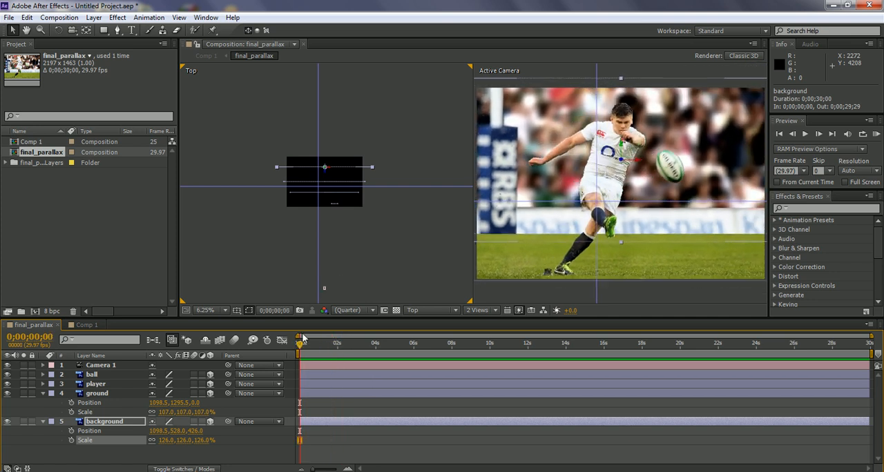
{"action": "left_click", "coordinate": [85, 325]}
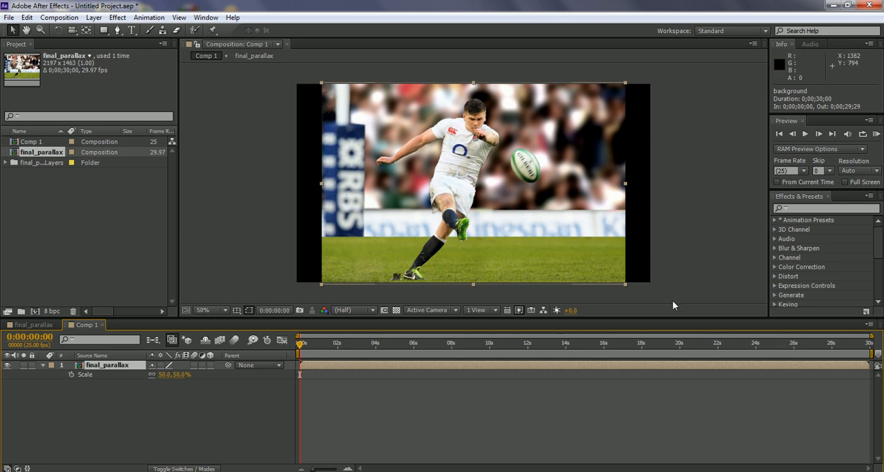
{"action": "key", "text": "space"}
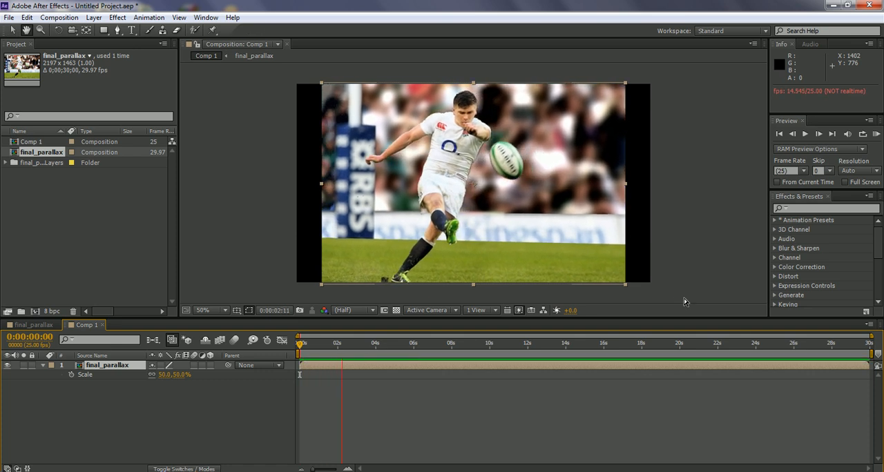
{"action": "key", "text": "space"}
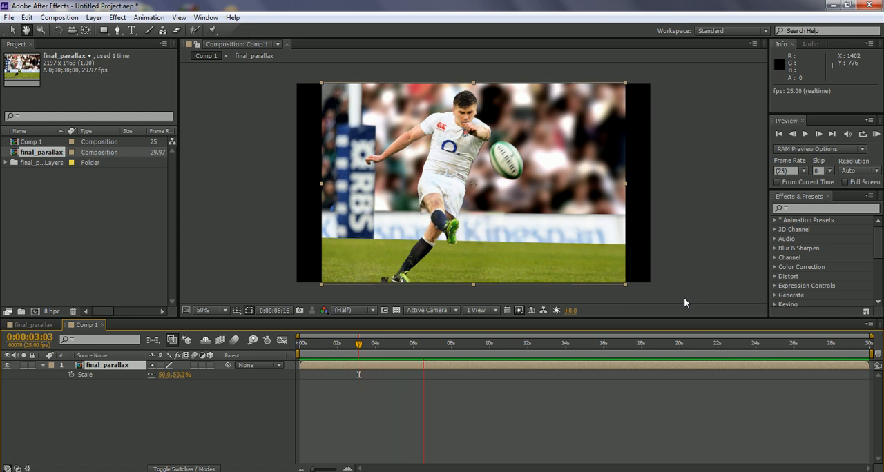
{"action": "key", "text": "space"}
{"action": "key", "text": "space"}
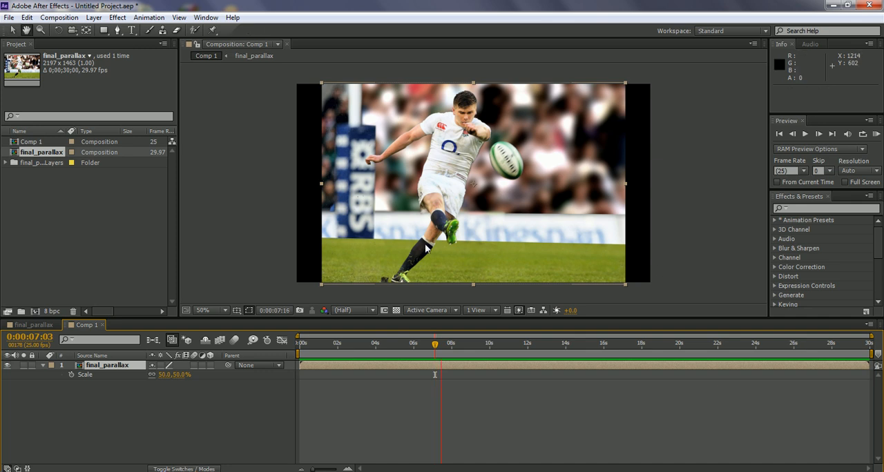
{"action": "key", "text": "space"}
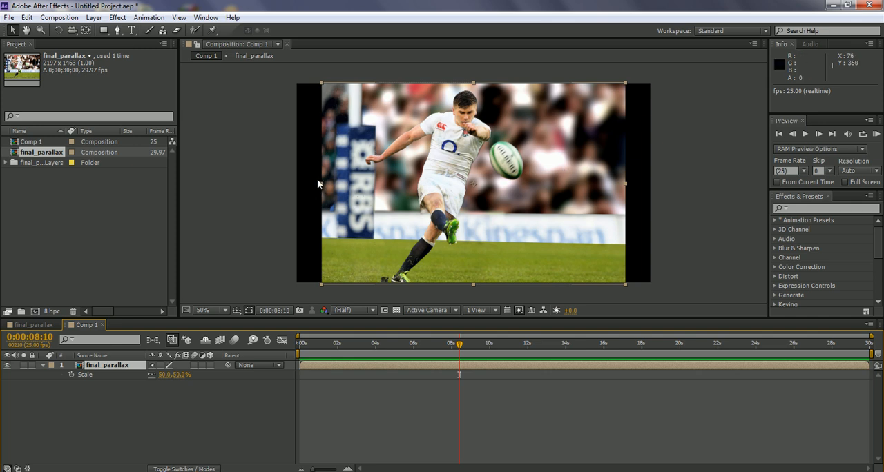
Step: Add a black (000000) solid layer at composition size to Comp 1
{"action": "left_click", "coordinate": [127, 397]}
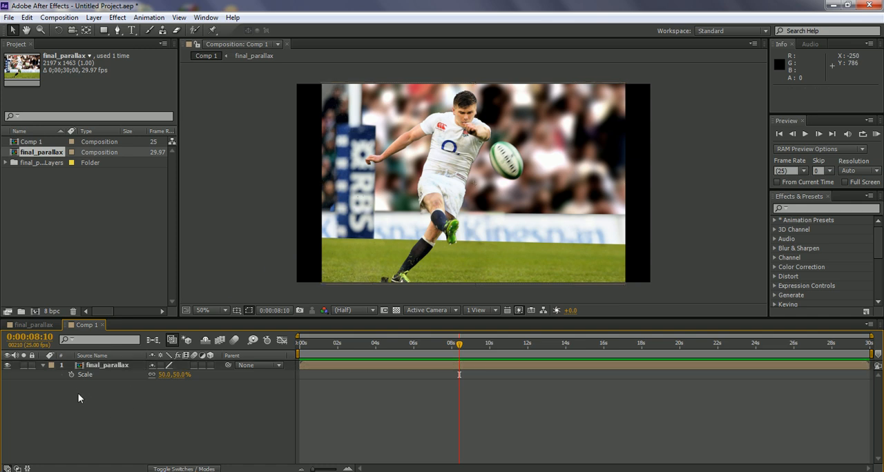
{"action": "right_click", "coordinate": [87, 392]}
{"action": "mouse_move", "coordinate": [137, 275]}
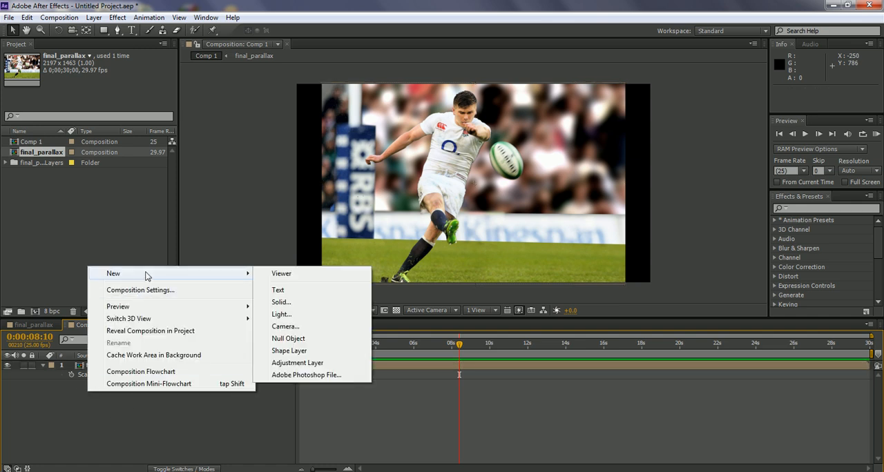
{"action": "left_click", "coordinate": [289, 304]}
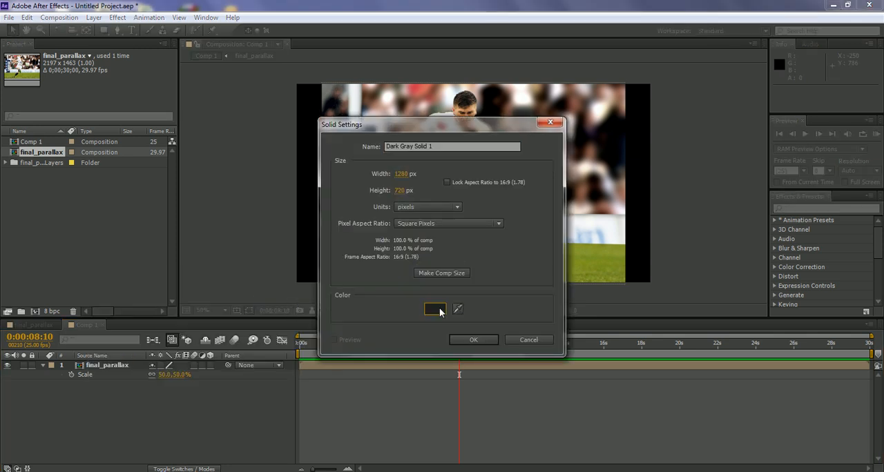
{"action": "left_click", "coordinate": [435, 310]}
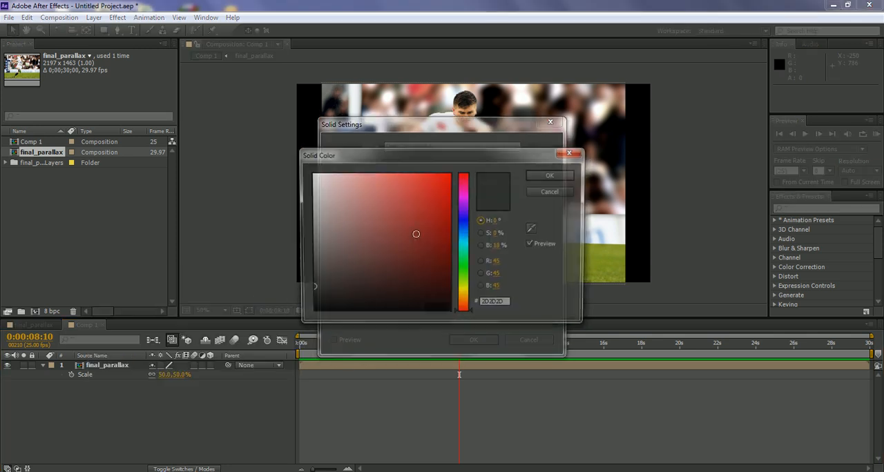
{"action": "left_click", "coordinate": [552, 177]}
{"action": "left_click", "coordinate": [441, 275]}
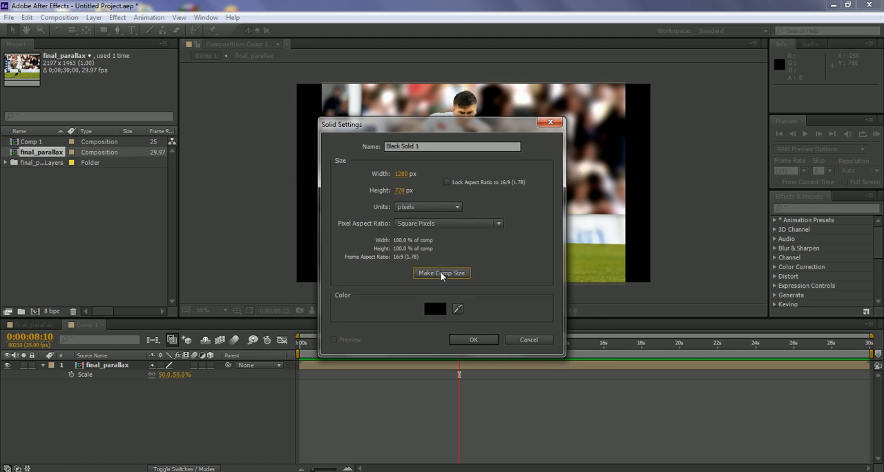
{"action": "left_click", "coordinate": [474, 339]}
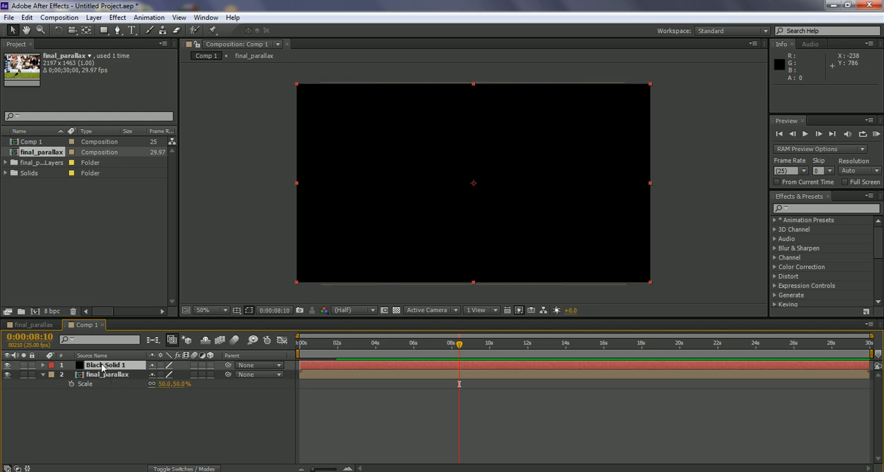
Step: Add an elliptical mask filling the whole black solid and invert it
{"action": "left_click", "coordinate": [102, 31]}
{"action": "left_click_drag", "start_coordinate": [102, 32], "coordinate": [144, 55]}
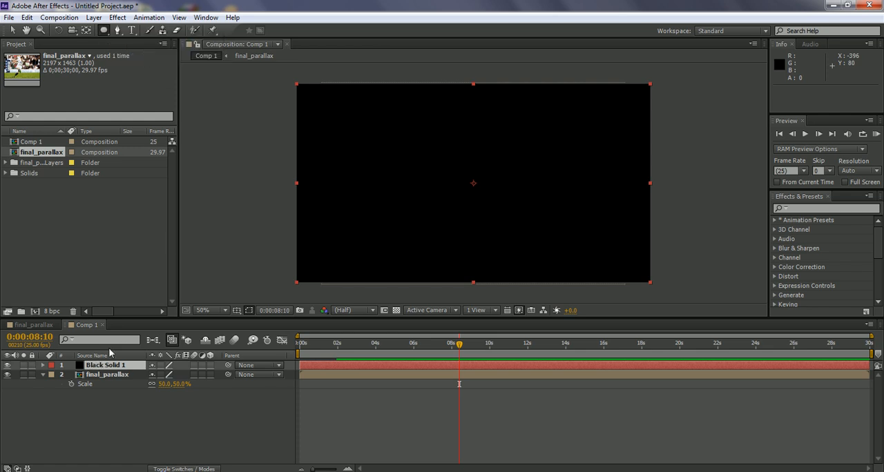
{"action": "left_click", "coordinate": [102, 30]}
{"action": "double_click", "coordinate": [102, 31]}
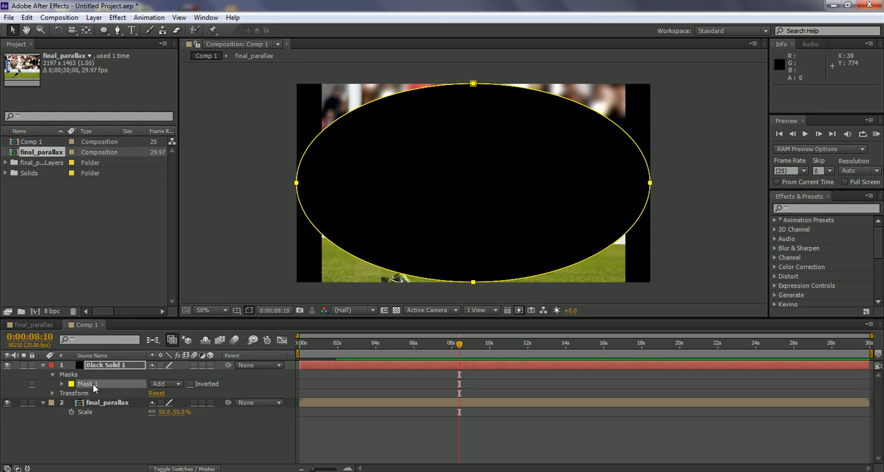
{"action": "left_click", "coordinate": [191, 384]}
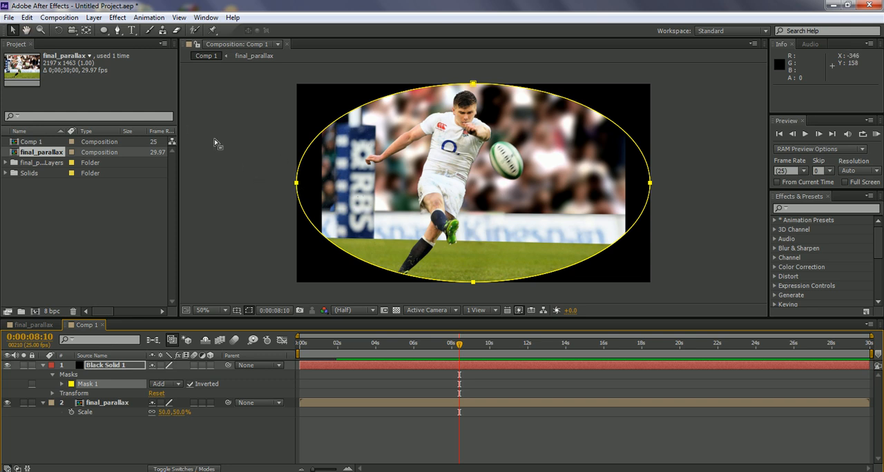
Step: Pull the ellipse mask's left and right points inward to the picture's side edges and shorten the right point's upper curve handle
{"action": "left_click", "coordinate": [296, 185]}
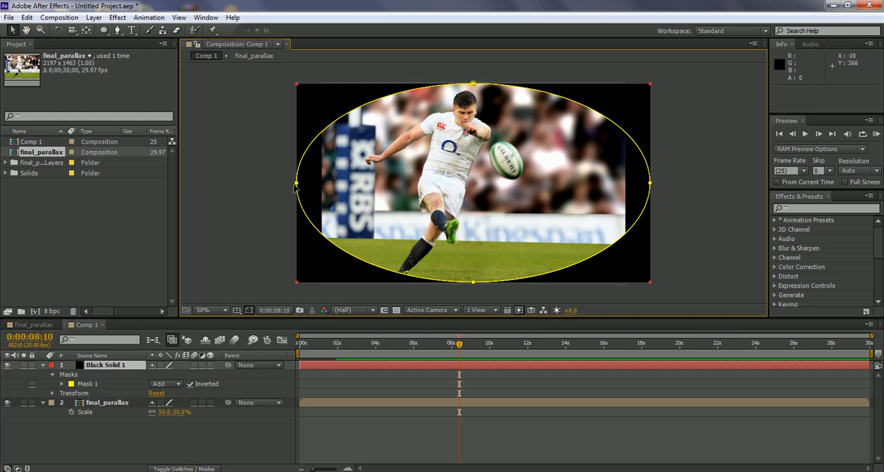
{"action": "left_click_drag", "start_coordinate": [298, 185], "coordinate": [319, 181]}
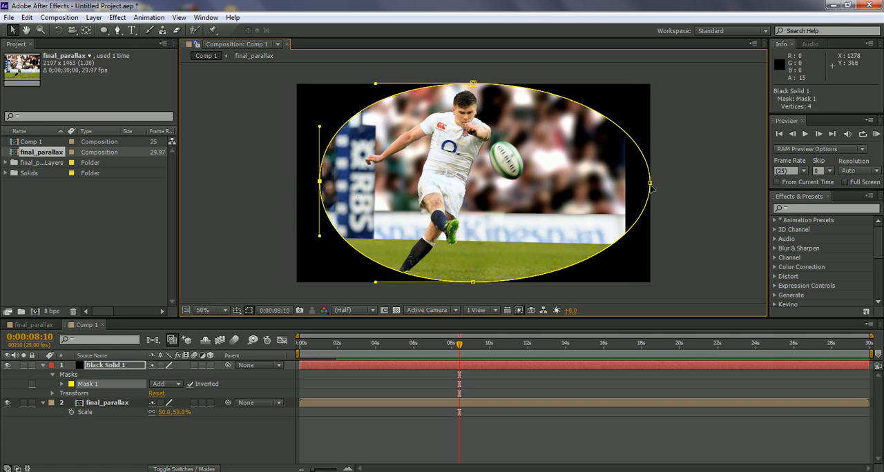
{"action": "left_click_drag", "start_coordinate": [651, 185], "coordinate": [624, 186]}
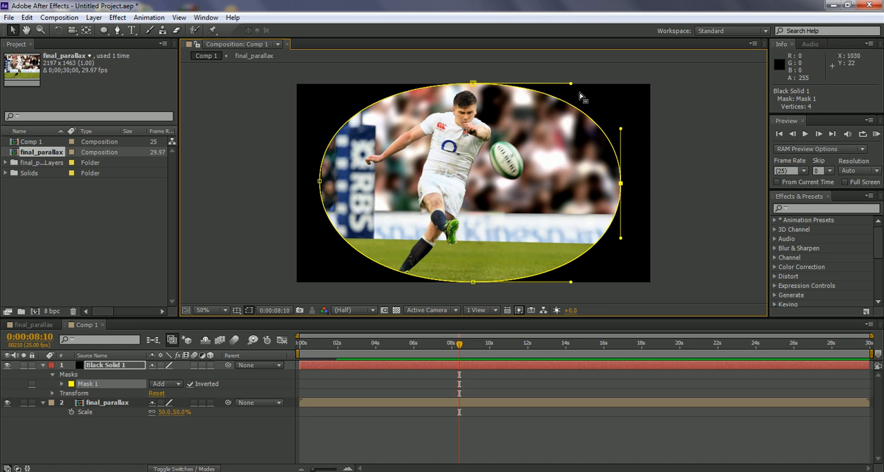
{"action": "left_click_drag", "start_coordinate": [621, 129], "coordinate": [621, 137]}
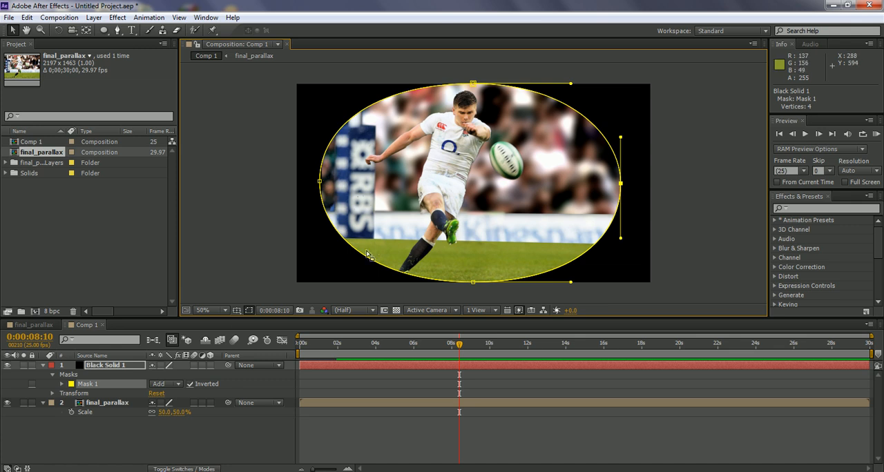
Step: Set the mask's feather to 79 pixels and pull its left and right points further inward over the picture
{"action": "left_click", "coordinate": [61, 384]}
{"action": "left_click_drag", "start_coordinate": [164, 403], "coordinate": [207, 402]}
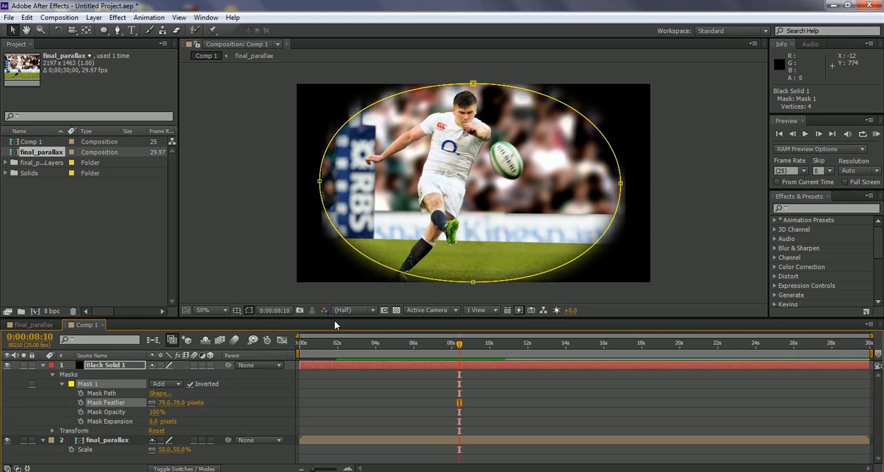
{"action": "left_click_drag", "start_coordinate": [624, 185], "coordinate": [610, 186]}
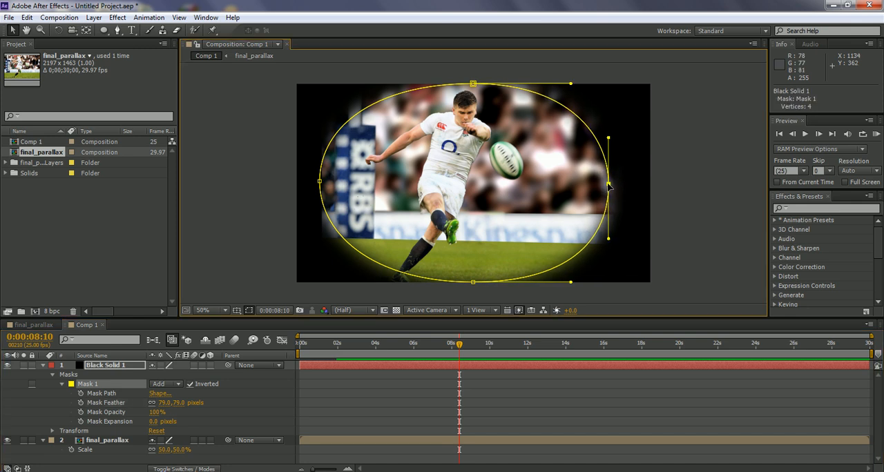
{"action": "left_click_drag", "start_coordinate": [319, 181], "coordinate": [335, 184]}
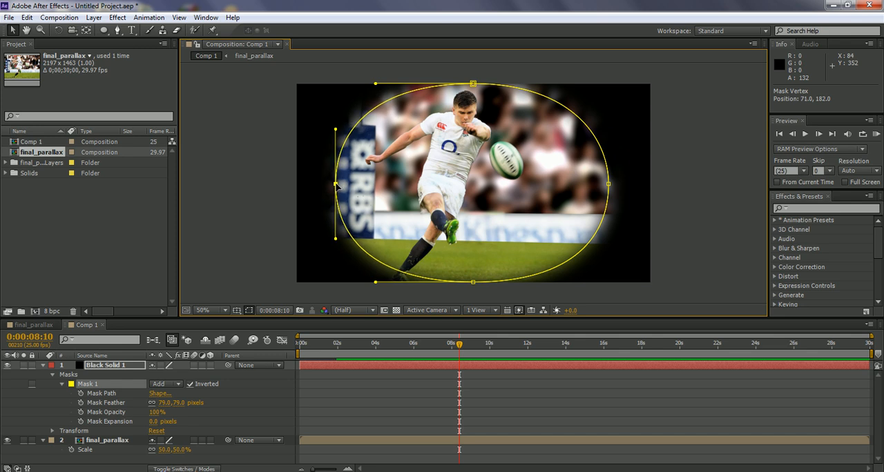
{"action": "left_click", "coordinate": [694, 232]}
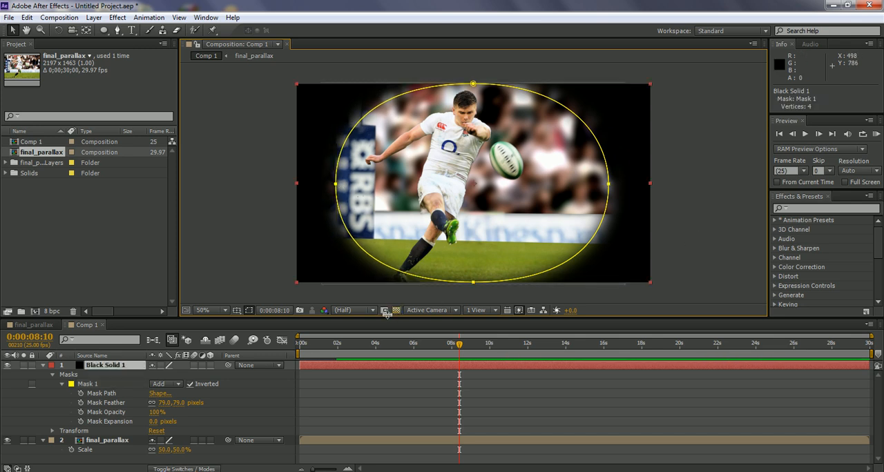
Step: Collapse the properties of the black solid and final_parallax layers and deselect everything
{"action": "left_click", "coordinate": [43, 365]}
{"action": "left_click", "coordinate": [43, 374]}
{"action": "left_click", "coordinate": [86, 399]}
{"action": "left_click", "coordinate": [734, 253]}
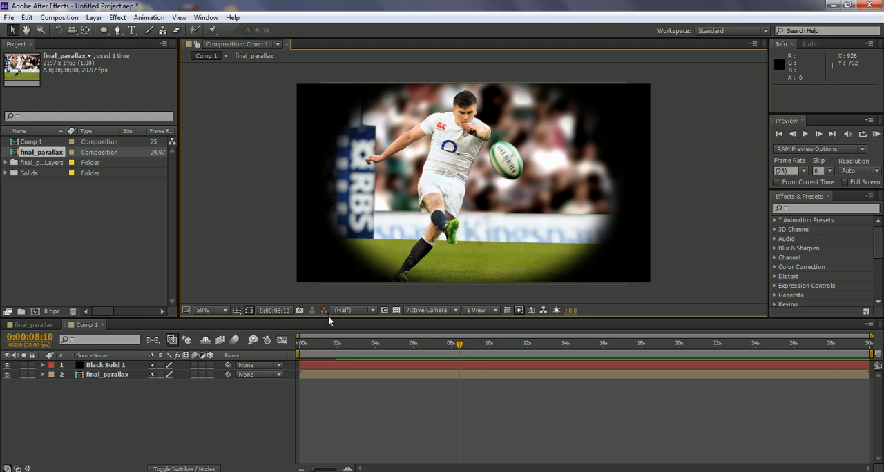
Step: Add an adjustment layer above the black solid in Comp 1 and select it
{"action": "right_click", "coordinate": [93, 389]}
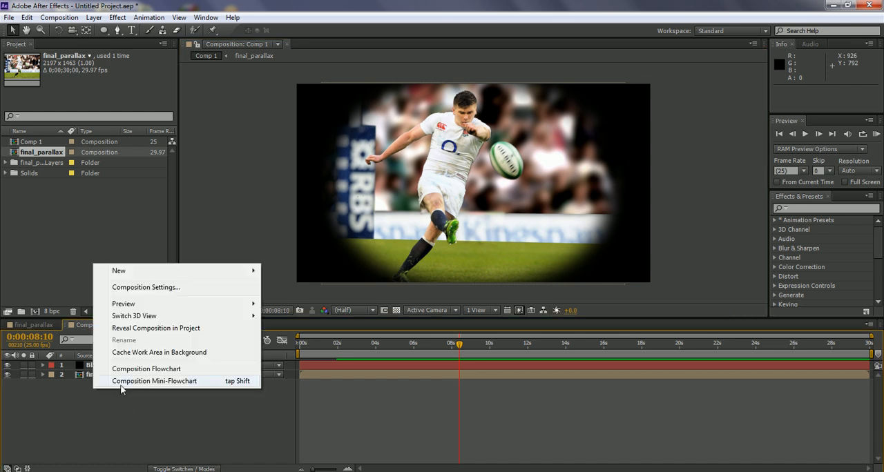
{"action": "mouse_move", "coordinate": [176, 277]}
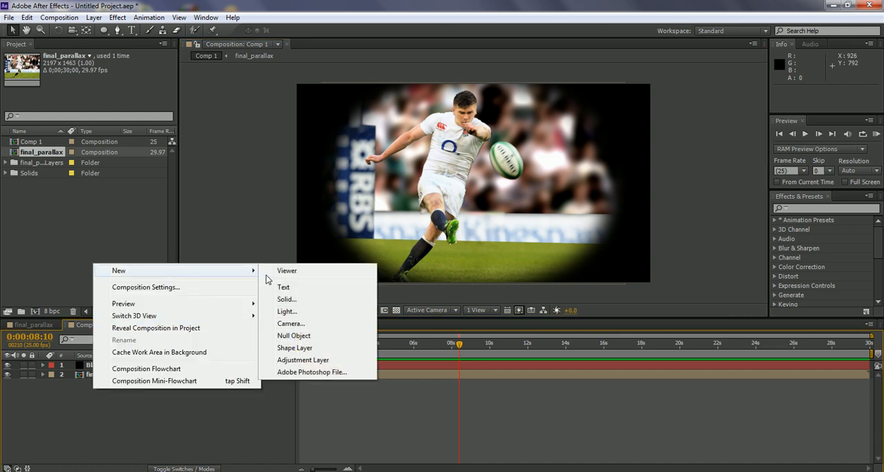
{"action": "left_click", "coordinate": [304, 360]}
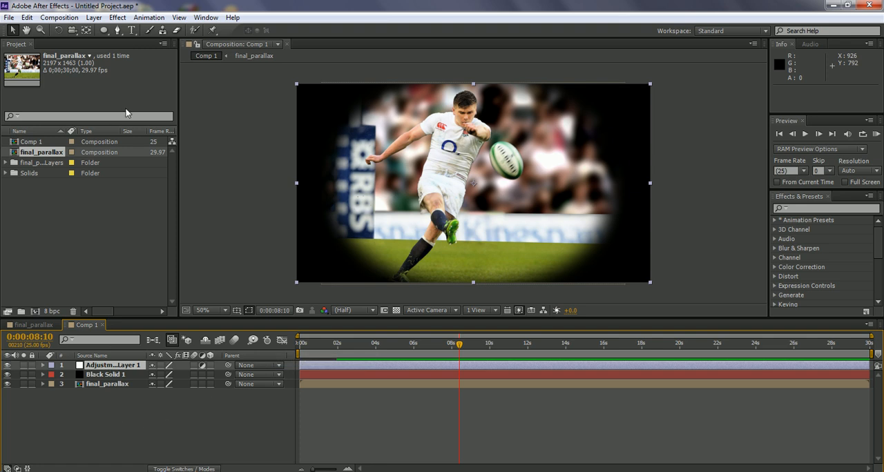
{"action": "left_click", "coordinate": [109, 366]}
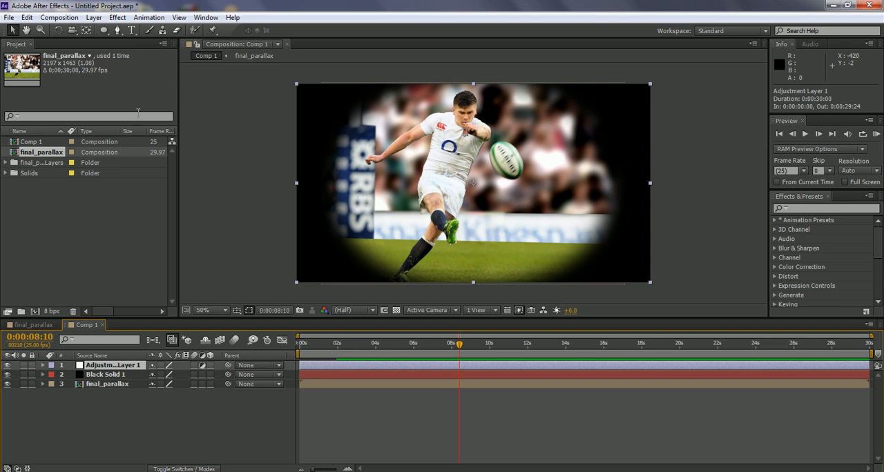
Step: Show the effect controls for Adjustment Layer 1 and widen the panel
{"action": "left_click", "coordinate": [209, 20]}
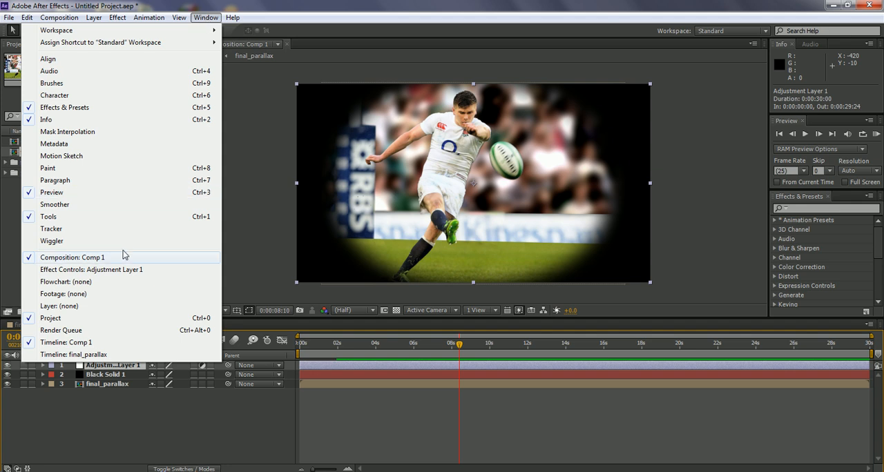
{"action": "left_click", "coordinate": [91, 269]}
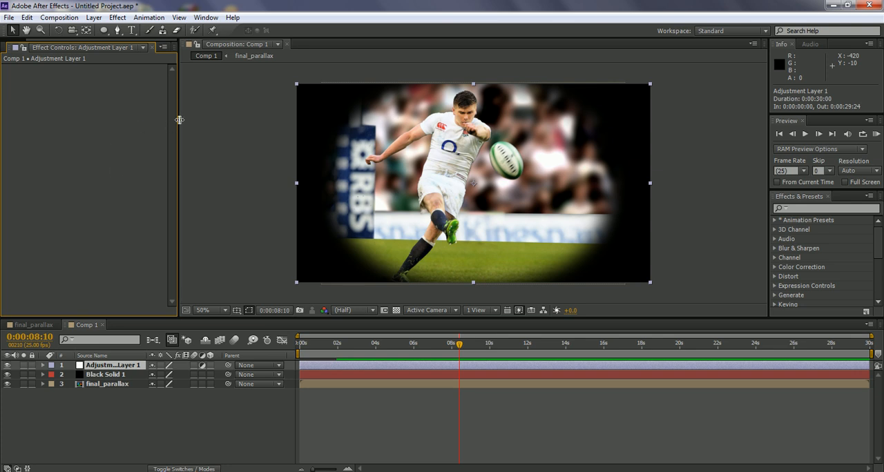
{"action": "left_click_drag", "start_coordinate": [179, 121], "coordinate": [200, 120]}
{"action": "left_click", "coordinate": [16, 49]}
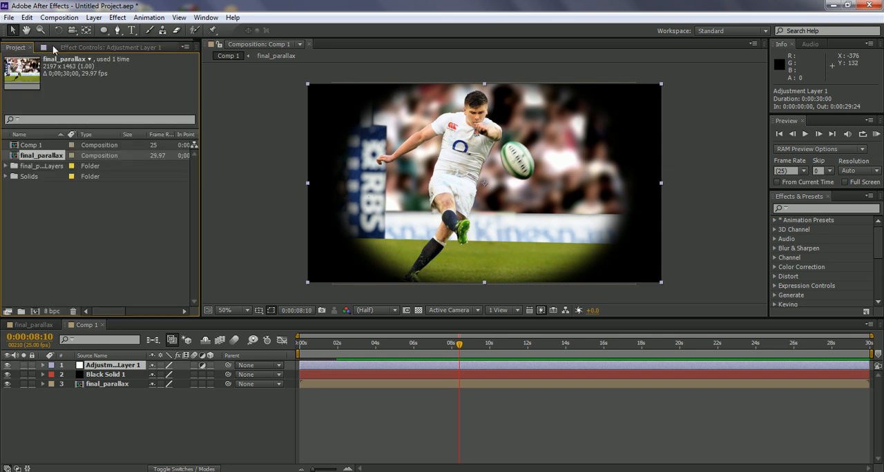
{"action": "left_click", "coordinate": [76, 49]}
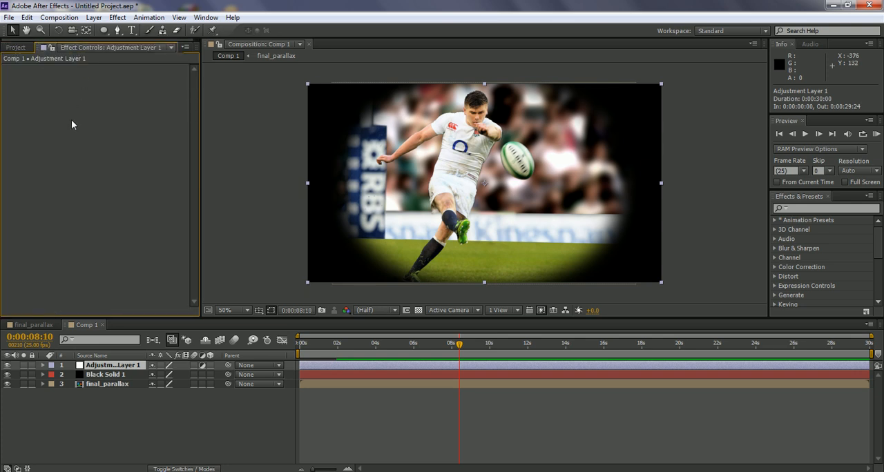
{"action": "right_click", "coordinate": [60, 89]}
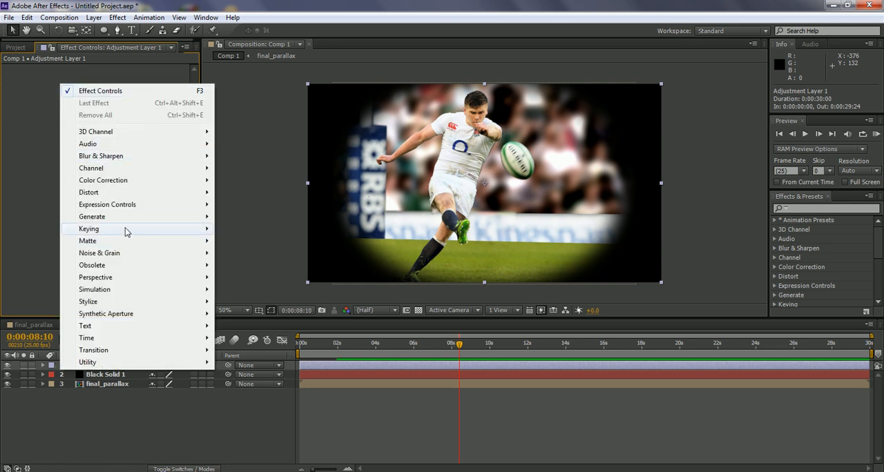
{"action": "mouse_move", "coordinate": [141, 181]}
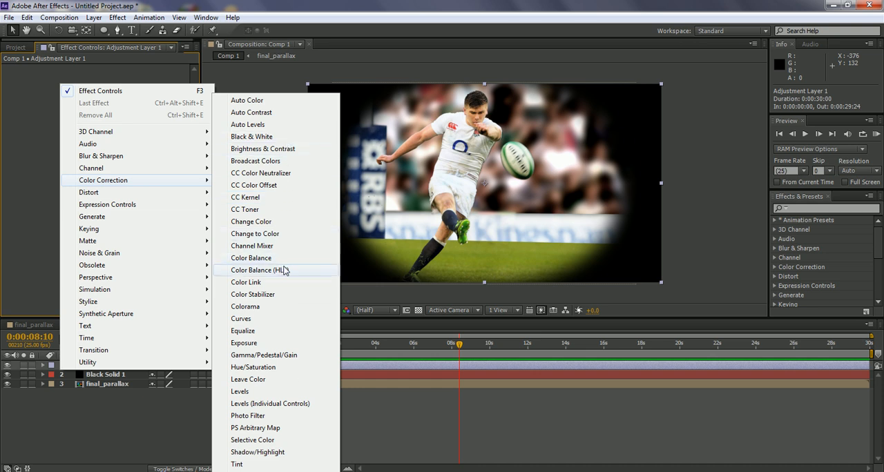
{"action": "left_click", "coordinate": [251, 392]}
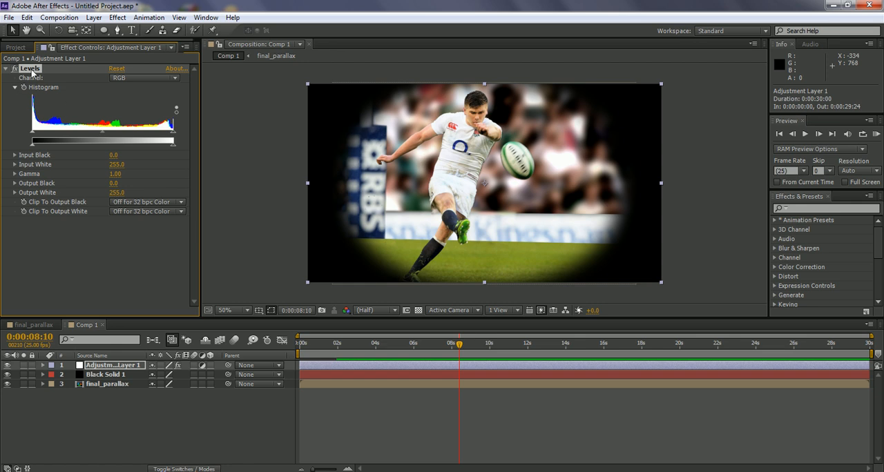
{"action": "key", "text": "Delete"}
Step: Apply a Curves effect to the adjustment layer and shape an S-curve with lowered shadows and raised highlights
{"action": "right_click", "coordinate": [43, 98]}
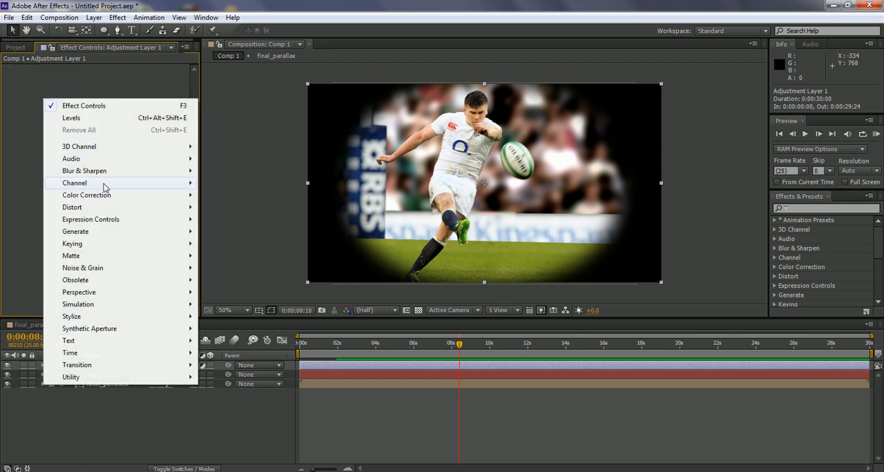
{"action": "mouse_move", "coordinate": [143, 200]}
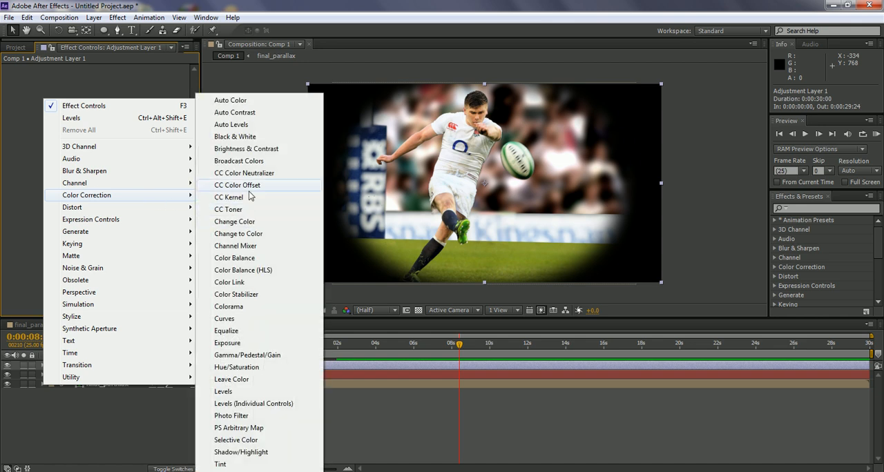
{"action": "left_click", "coordinate": [256, 323]}
{"action": "left_click_drag", "start_coordinate": [49, 167], "coordinate": [49, 174]}
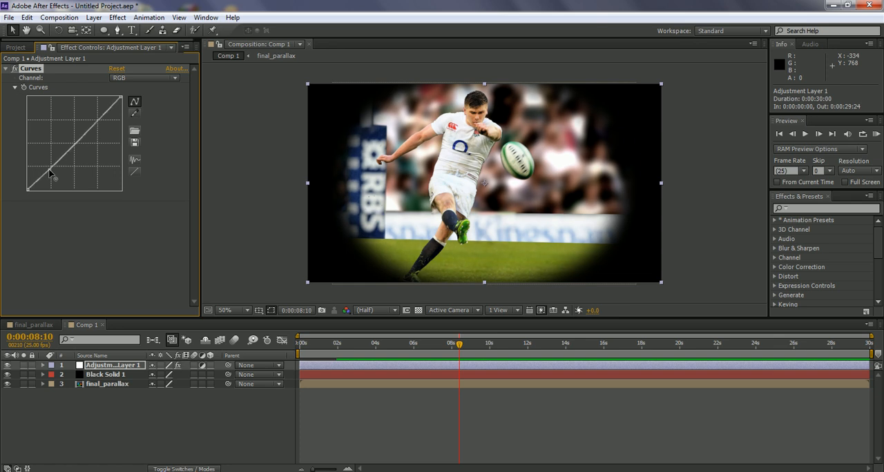
{"action": "left_click_drag", "start_coordinate": [91, 134], "coordinate": [97, 120]}
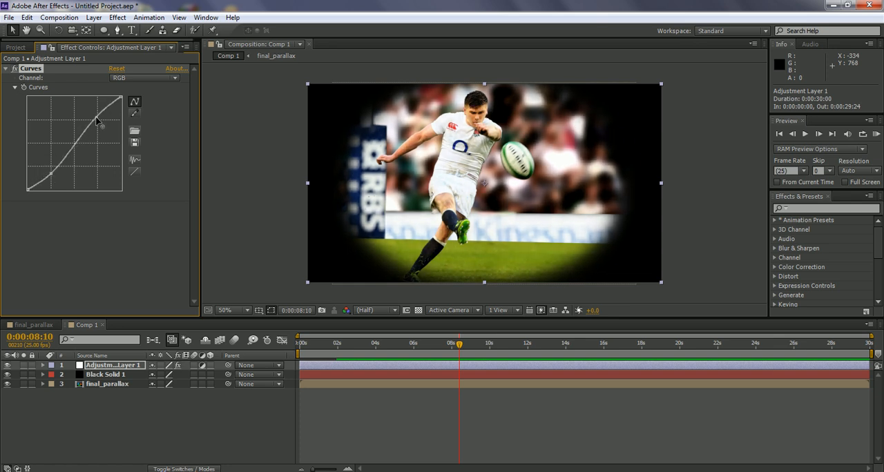
{"action": "left_click_drag", "start_coordinate": [51, 174], "coordinate": [54, 177]}
{"action": "mouse_move", "coordinate": [98, 120]}
{"action": "left_mouse_down"}
{"action": "mouse_move", "coordinate": [104, 111]}
{"action": "mouse_move", "coordinate": [96, 112]}
{"action": "left_mouse_up"}
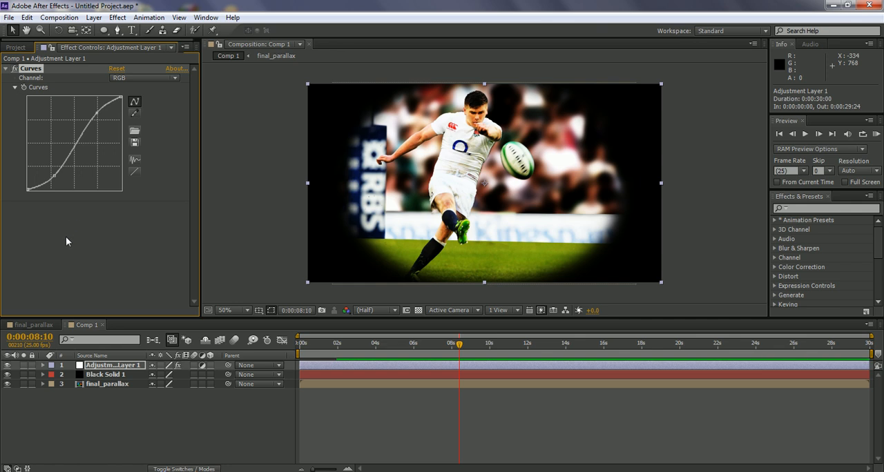
Step: Add a Tint effect to the adjustment layer below Curves and set Amount to Tint to 41%
{"action": "left_click", "coordinate": [67, 236]}
{"action": "right_click", "coordinate": [58, 223]}
{"action": "mouse_move", "coordinate": [131, 285]}
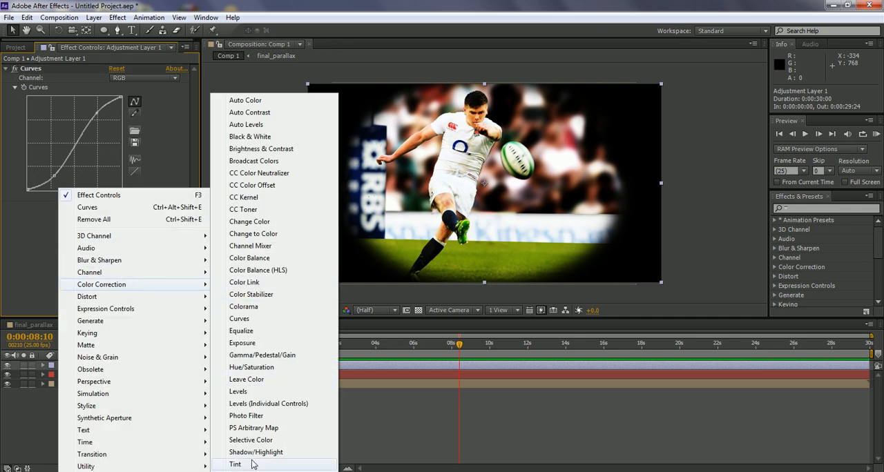
{"action": "left_click", "coordinate": [235, 464]}
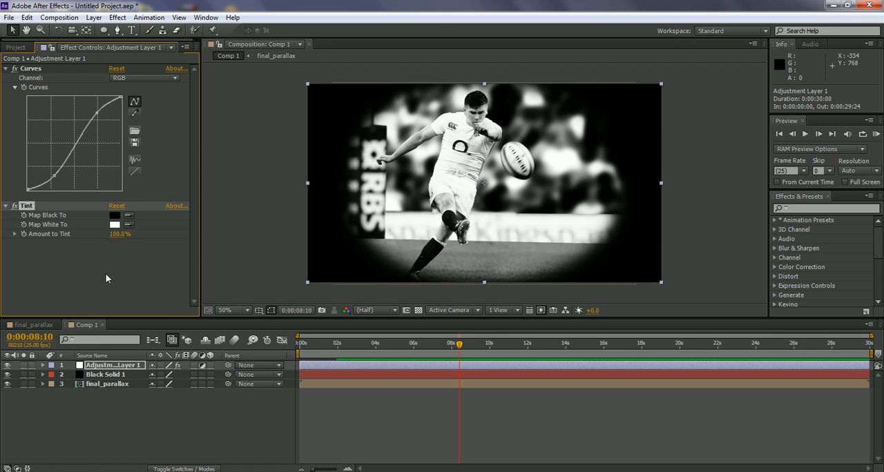
{"action": "left_click_drag", "start_coordinate": [119, 234], "coordinate": [109, 235]}
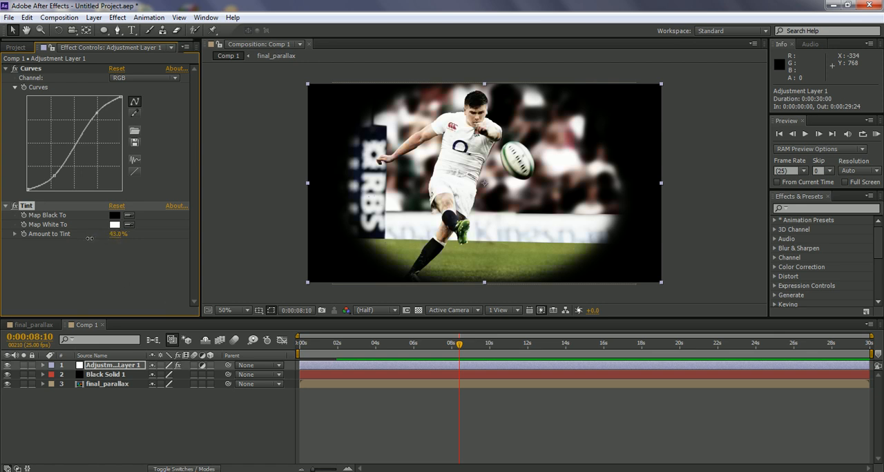
{"action": "left_click", "coordinate": [146, 267]}
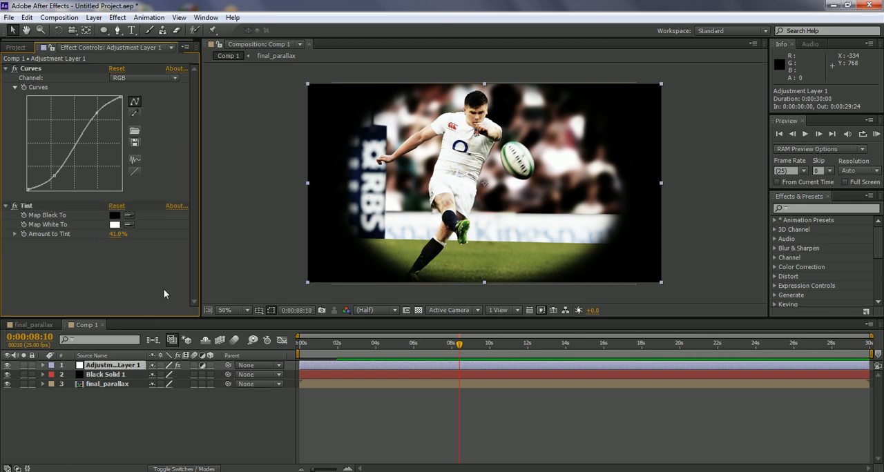
Step: Start saving the project under a new name and browse to the Week_05 folder in CFT0120-Digital Image Creation on the Seagate drive
{"action": "left_click", "coordinate": [16, 47]}
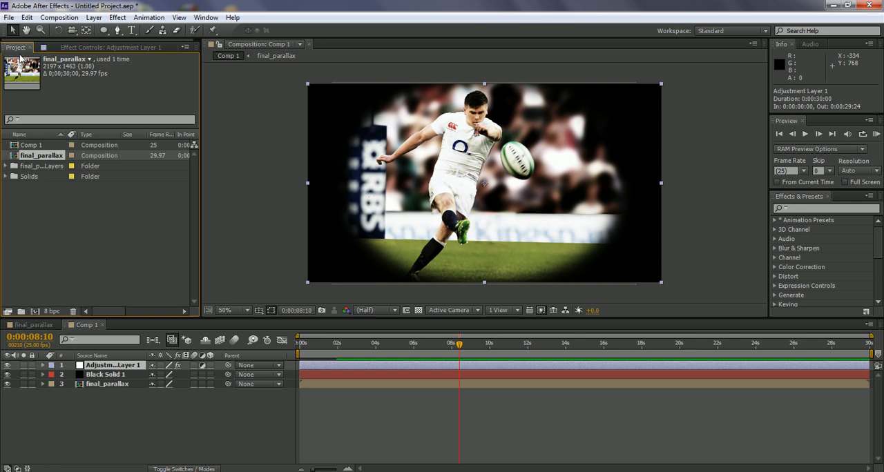
{"action": "left_click", "coordinate": [63, 203]}
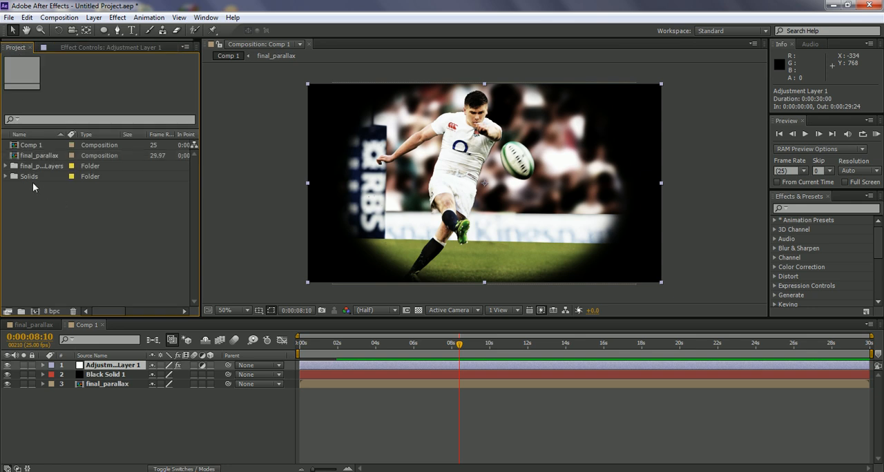
{"action": "left_click", "coordinate": [9, 17]}
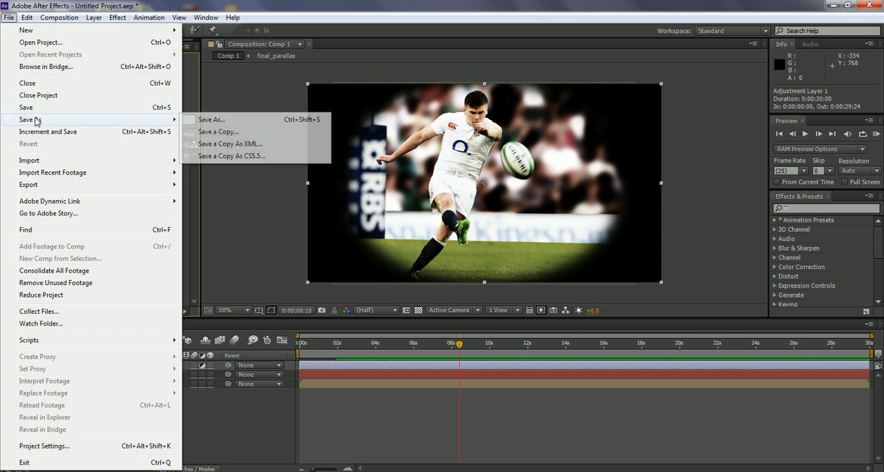
{"action": "mouse_move", "coordinate": [121, 124]}
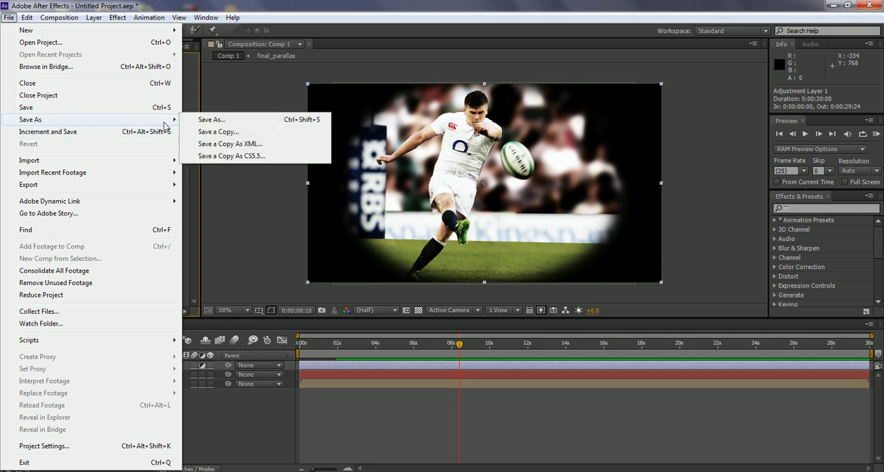
{"action": "left_click", "coordinate": [206, 125]}
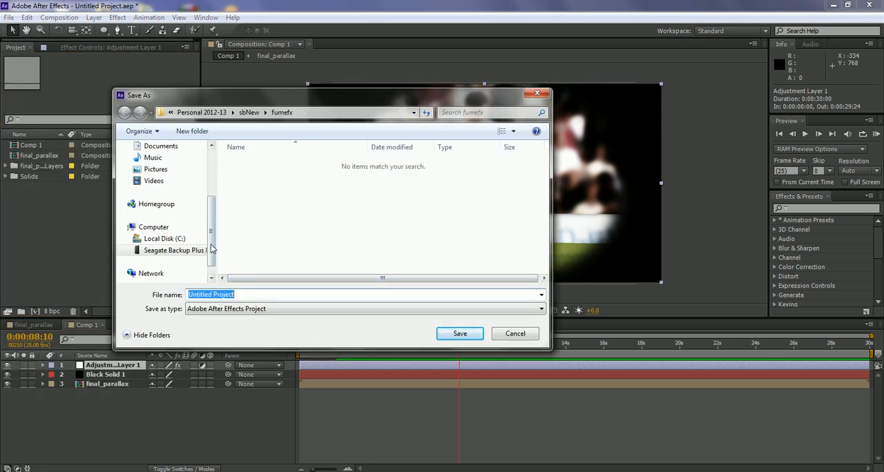
{"action": "left_click", "coordinate": [172, 250]}
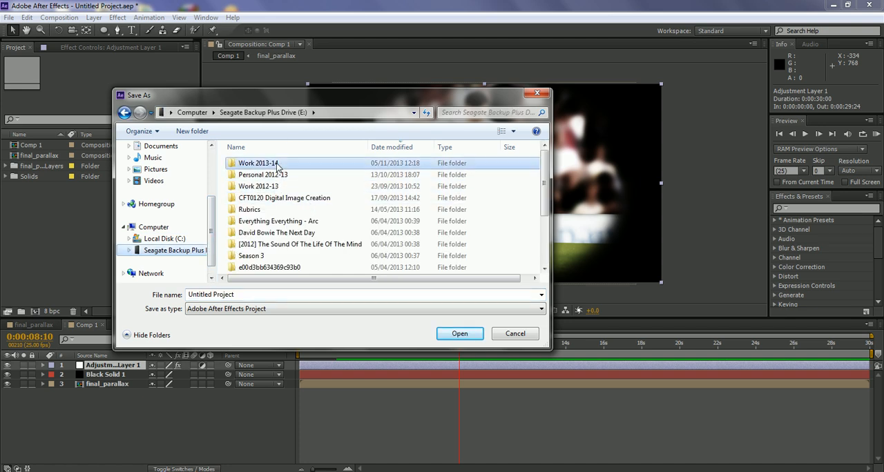
{"action": "double_click", "coordinate": [270, 164]}
{"action": "left_click", "coordinate": [259, 212]}
{"action": "double_click", "coordinate": [259, 211]}
{"action": "left_click", "coordinate": [277, 164]}
{"action": "double_click", "coordinate": [276, 164]}
{"action": "left_click", "coordinate": [258, 223]}
{"action": "double_click", "coordinate": [257, 223]}
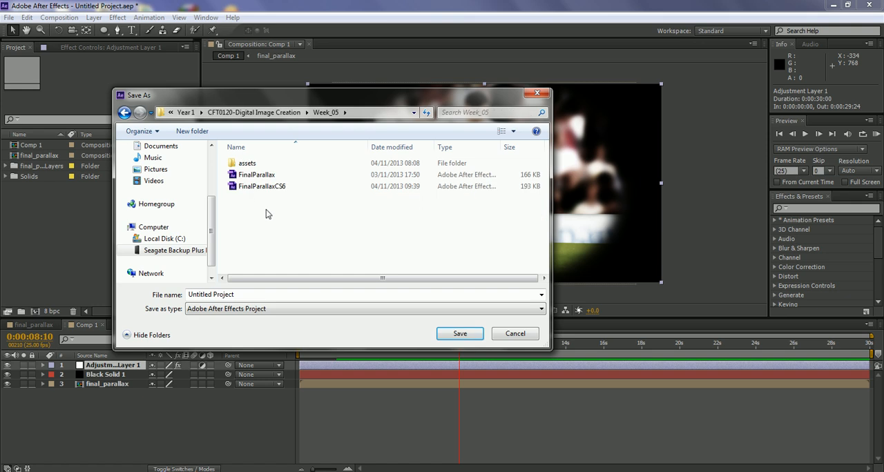
Step: Save the project as FinalParallaxCS6_02, based on the existing FinalParallaxCS6 file name
{"action": "left_click", "coordinate": [263, 187]}
{"action": "double_click", "coordinate": [254, 295]}
{"action": "left_click", "coordinate": [255, 295]}
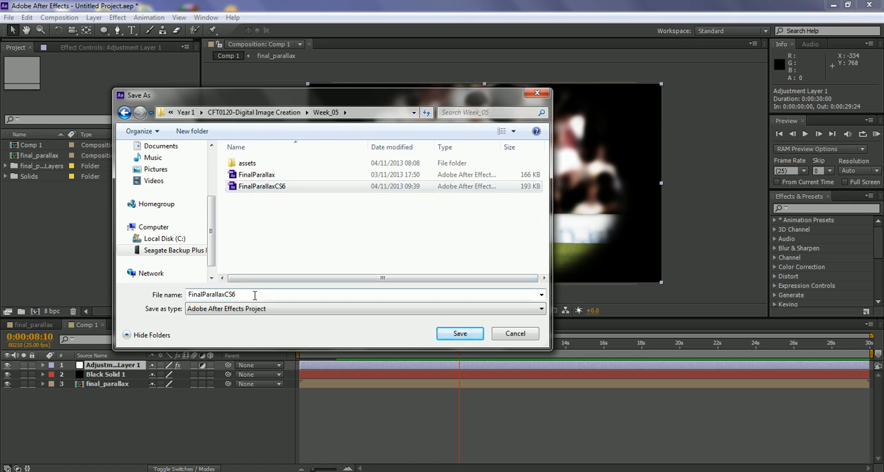
{"action": "type", "text": "_02"}
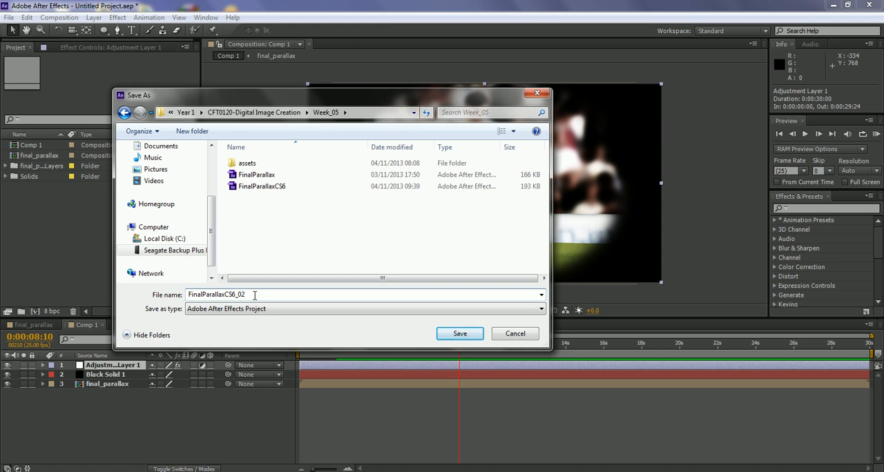
{"action": "key", "text": "Return"}
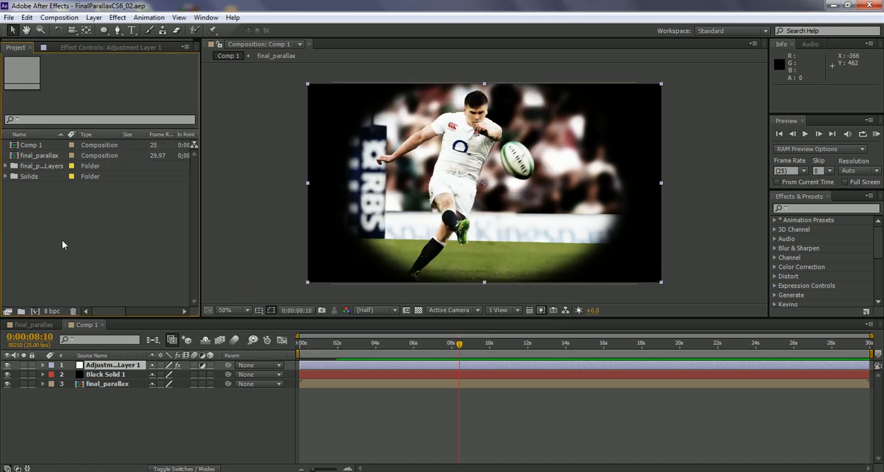
Step: Rename the Comp 1 composition to RenderComp and deselect it in the project
{"action": "left_click", "coordinate": [31, 147]}
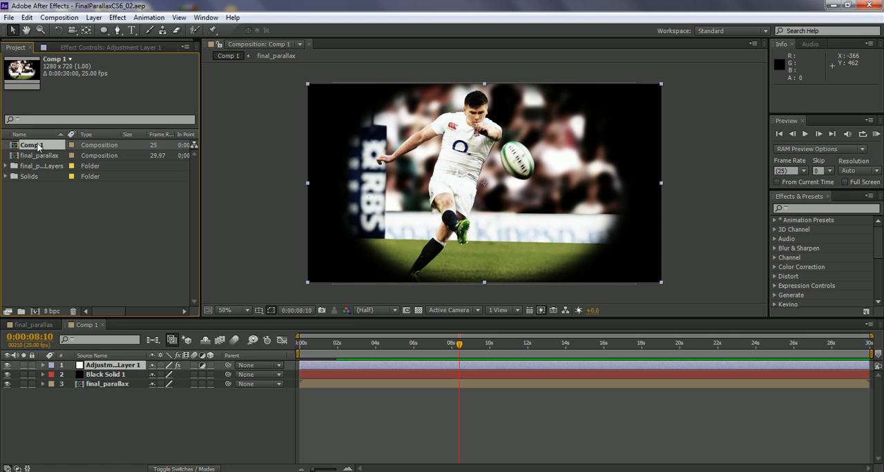
{"action": "key", "text": "Return"}
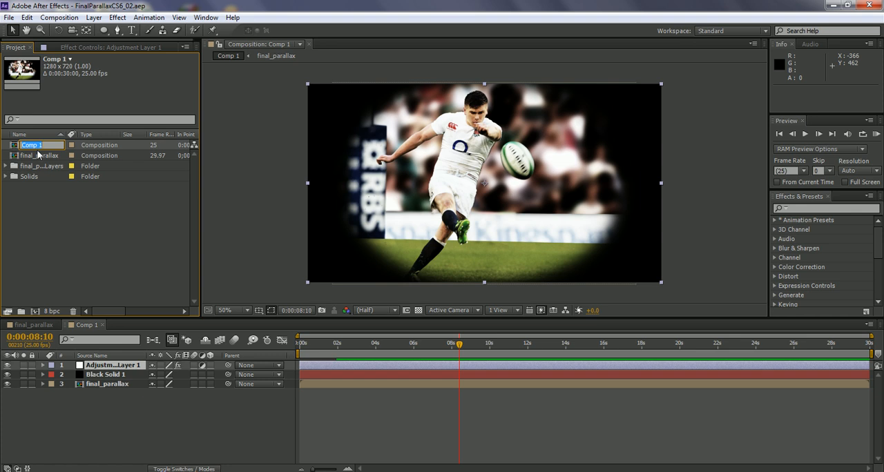
{"action": "type", "text": "RenderComp"}
{"action": "key", "text": "Return"}
{"action": "left_click", "coordinate": [45, 216]}
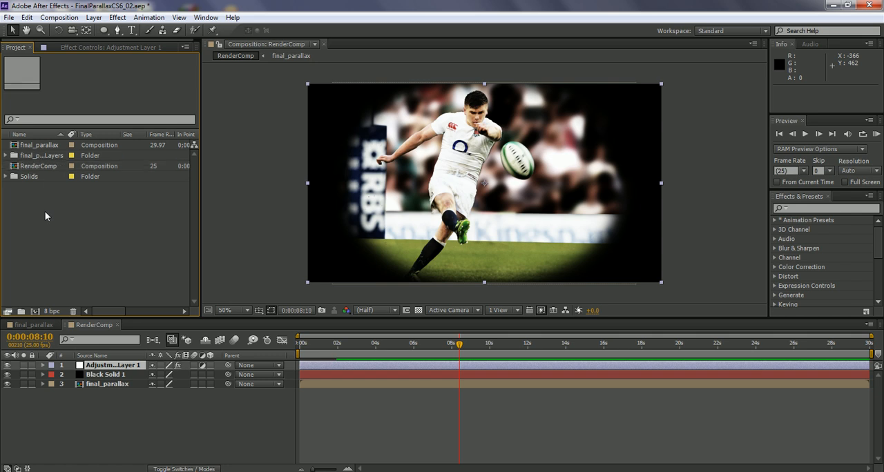
Step: Add the RenderComp composition to the render queue
{"action": "left_click", "coordinate": [38, 171]}
{"action": "left_click", "coordinate": [60, 19]}
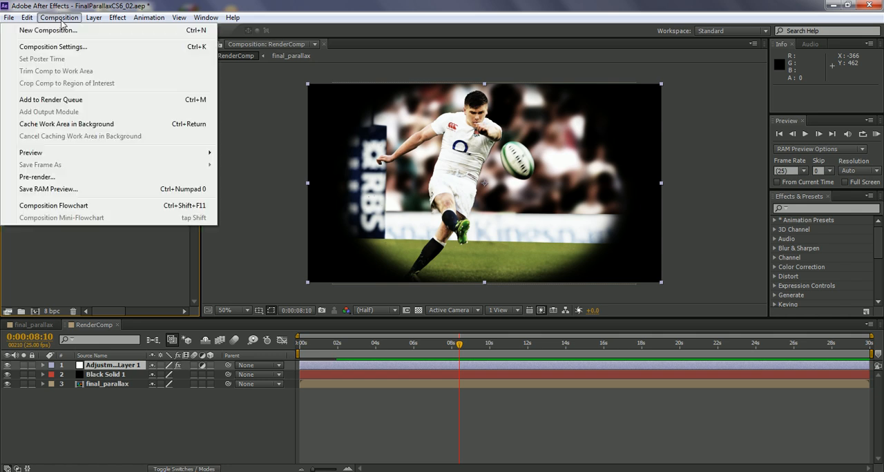
{"action": "left_click", "coordinate": [67, 100]}
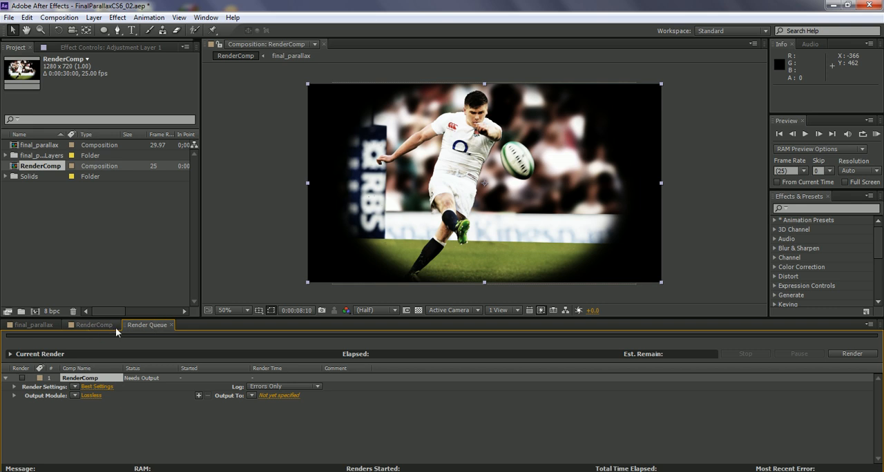
Step: Set the render output file to RenderComp as AVI in the Week_05 folder
{"action": "left_click", "coordinate": [268, 396]}
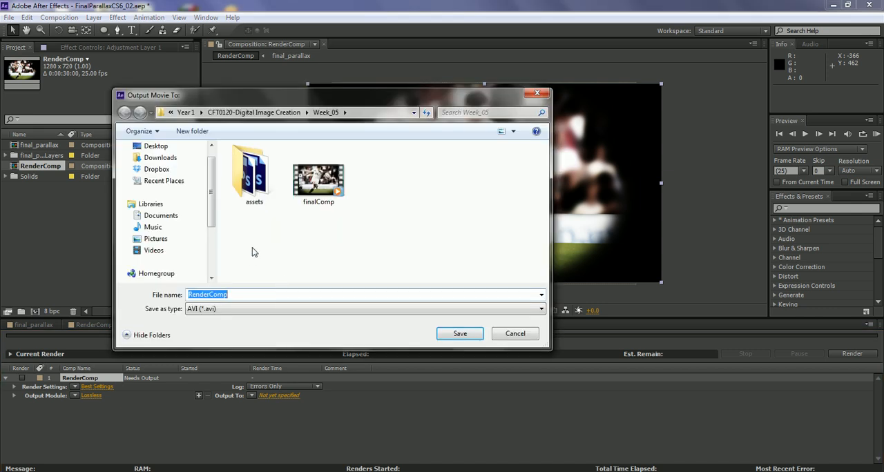
{"action": "left_click", "coordinate": [235, 310]}
{"action": "left_click", "coordinate": [235, 310]}
{"action": "left_click", "coordinate": [239, 295]}
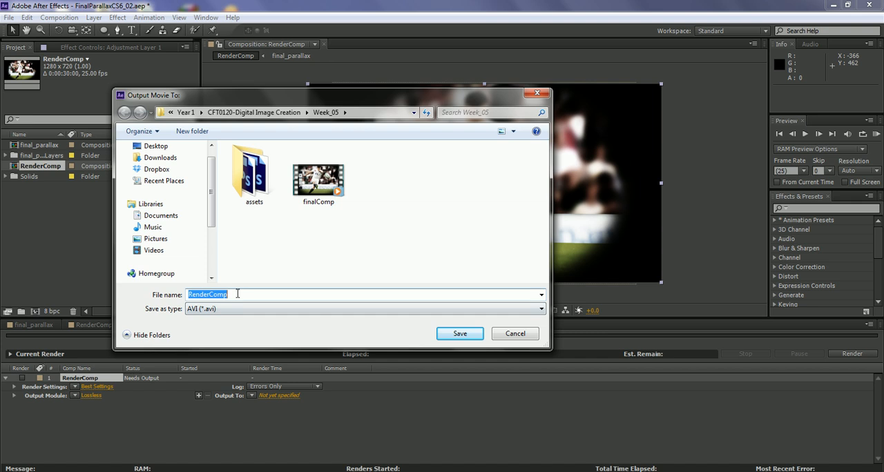
{"action": "left_click", "coordinate": [459, 334]}
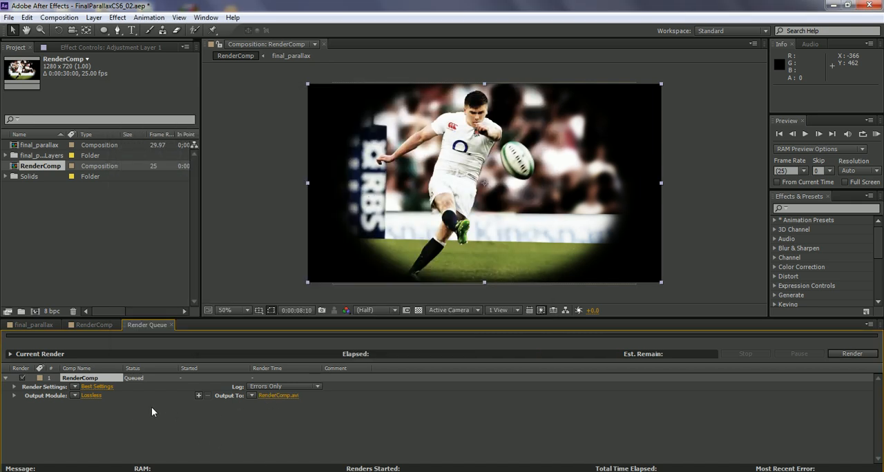
Step: Set the output module's format to H.264 for the RenderComp render
{"action": "left_click", "coordinate": [91, 396]}
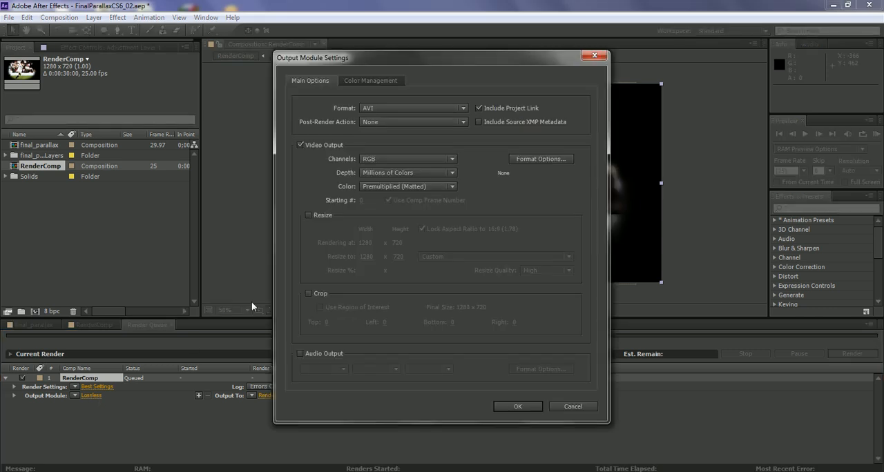
{"action": "left_click", "coordinate": [464, 109]}
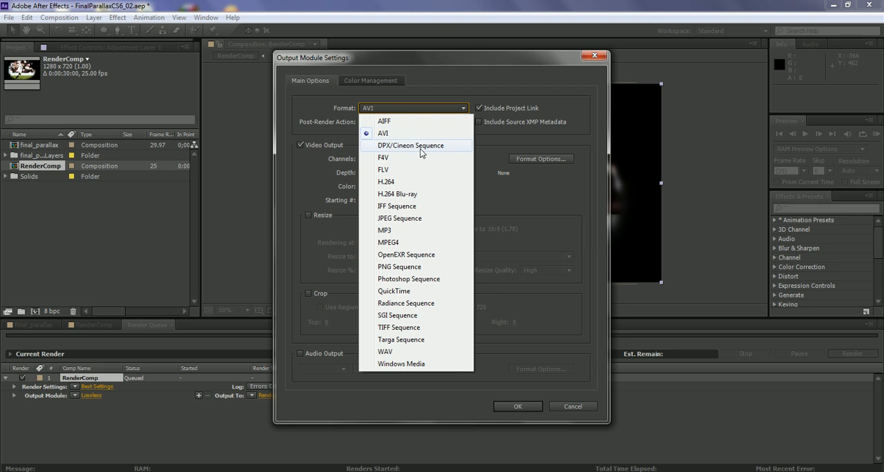
{"action": "left_click", "coordinate": [399, 243]}
{"action": "left_click", "coordinate": [464, 108]}
{"action": "left_click", "coordinate": [397, 181]}
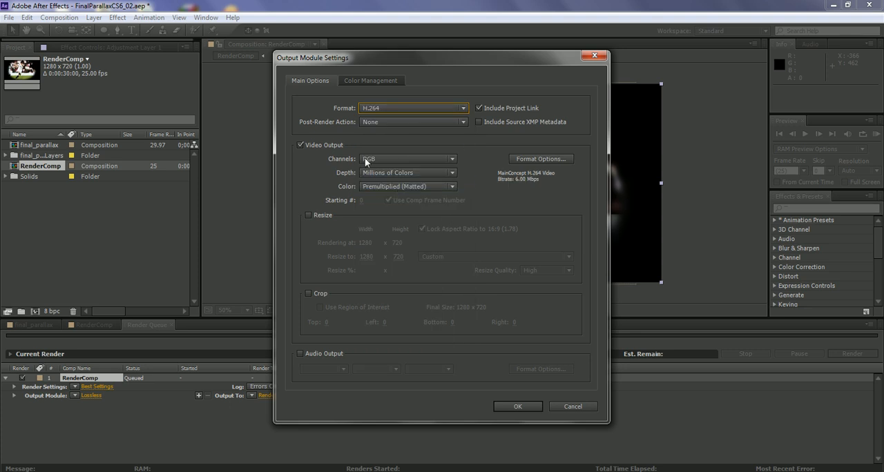
Step: Accept the H.264 output module settings and render the queued RenderComp composition
{"action": "left_click", "coordinate": [524, 407]}
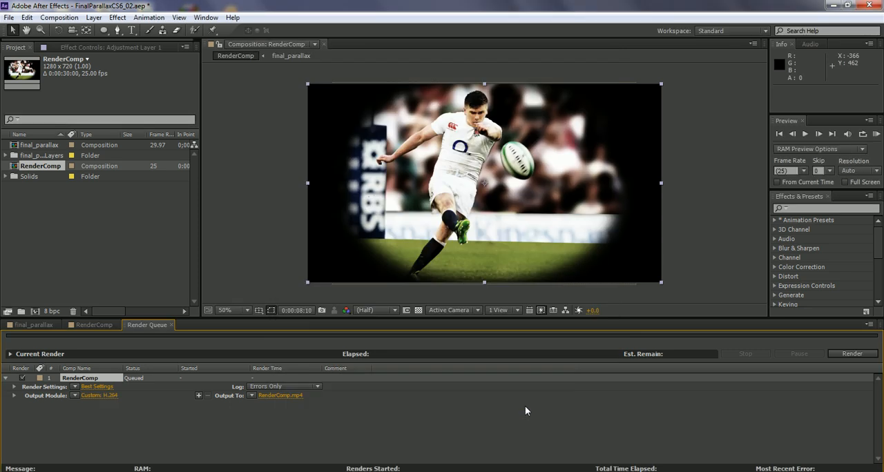
{"action": "left_click", "coordinate": [853, 354]}
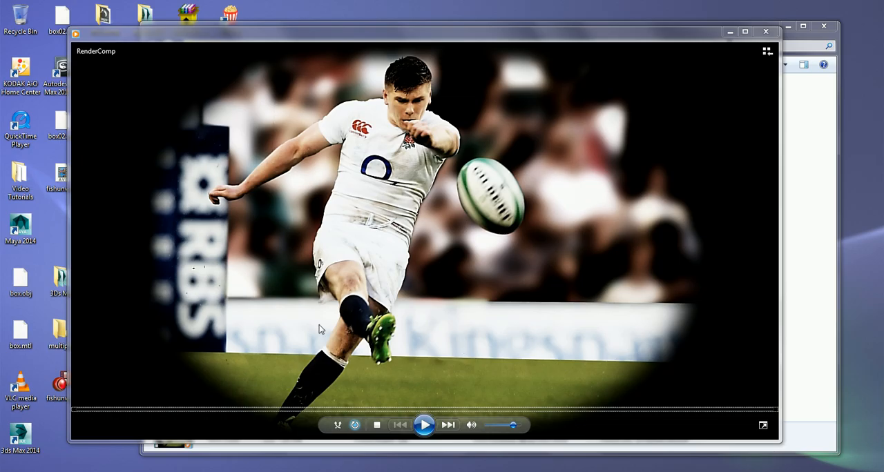
Step: Play back the rendered RenderComp video, pause it and close the media player
{"action": "left_click", "coordinate": [423, 426]}
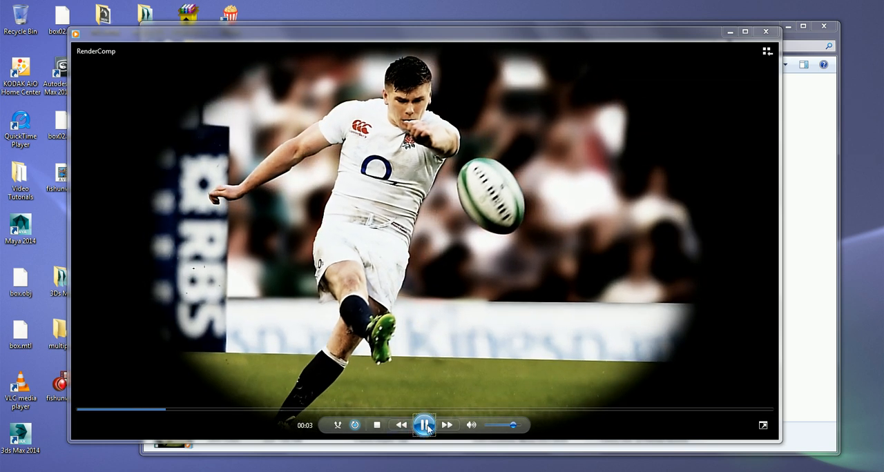
{"action": "left_click", "coordinate": [426, 426]}
{"action": "left_click", "coordinate": [765, 32]}
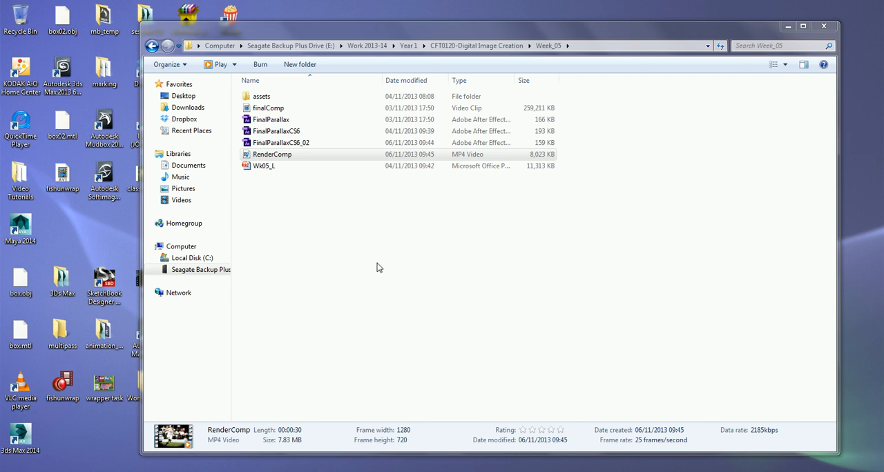
Step: Switch back to After Effects and show the final_parallax composition's timeline
{"action": "key", "text": "alt+Tab"}
{"action": "key", "text": "alt+Tab"}
{"action": "key", "text": "alt+Tab"}
{"action": "key", "text": "alt+Tab"}
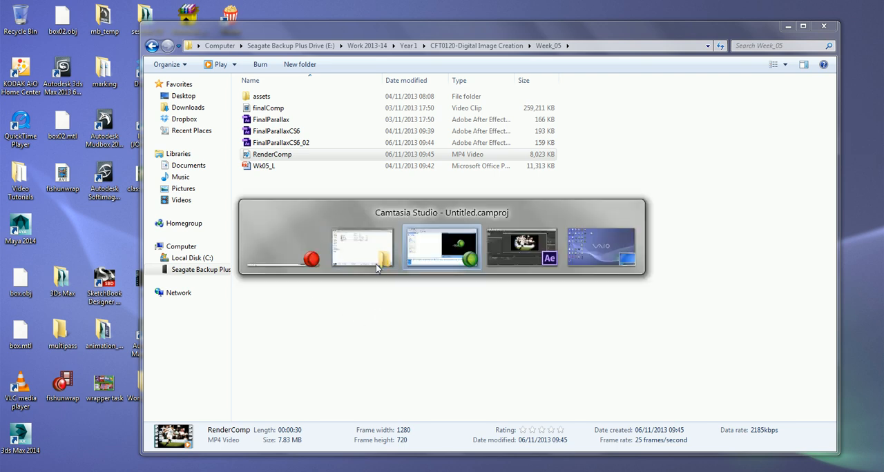
{"action": "key", "text": "alt+Tab"}
{"action": "key", "text": "alt+Tab"}
{"action": "key", "text": "alt+Tab"}
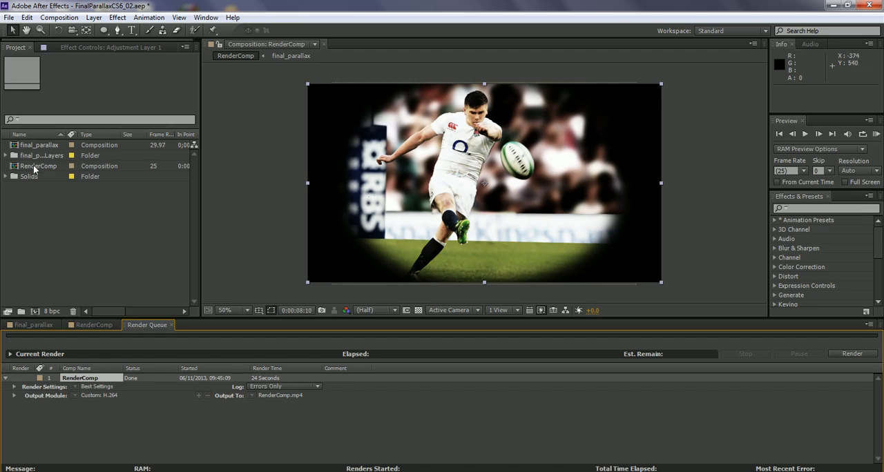
{"action": "left_click", "coordinate": [33, 325]}
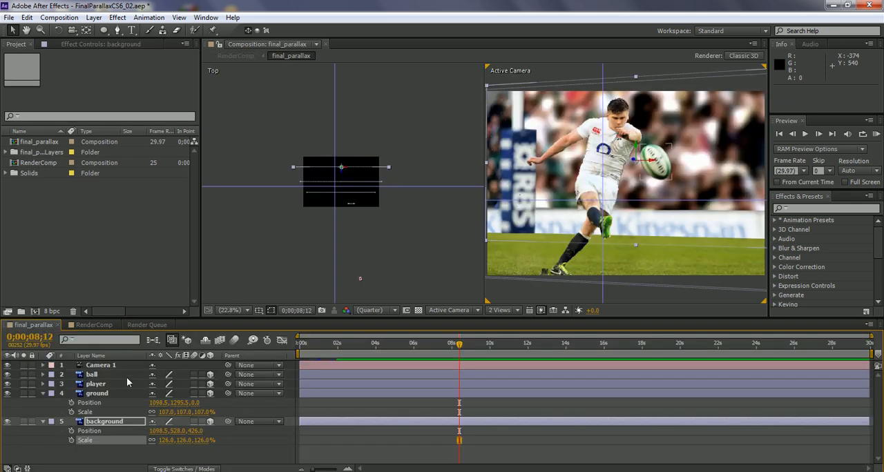
Step: Reveal Camera 1's Position keyframes and move the second one near the end of the composition, at 0;00;29;25
{"action": "left_click", "coordinate": [109, 365]}
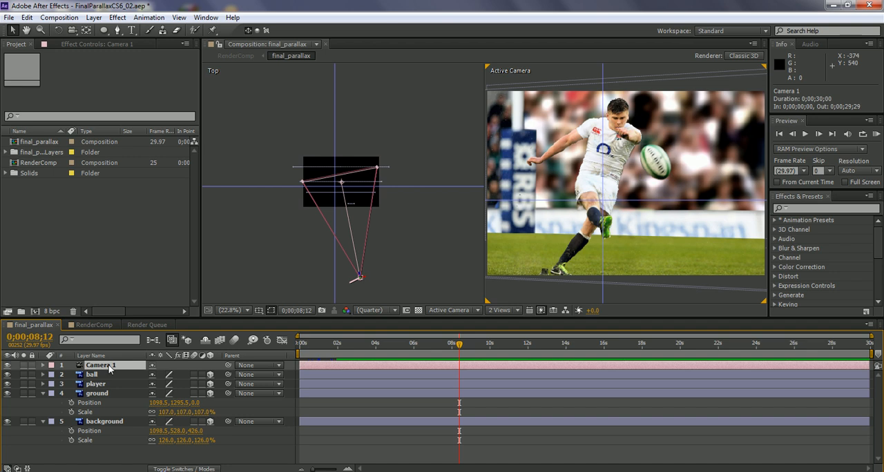
{"action": "key", "text": "p"}
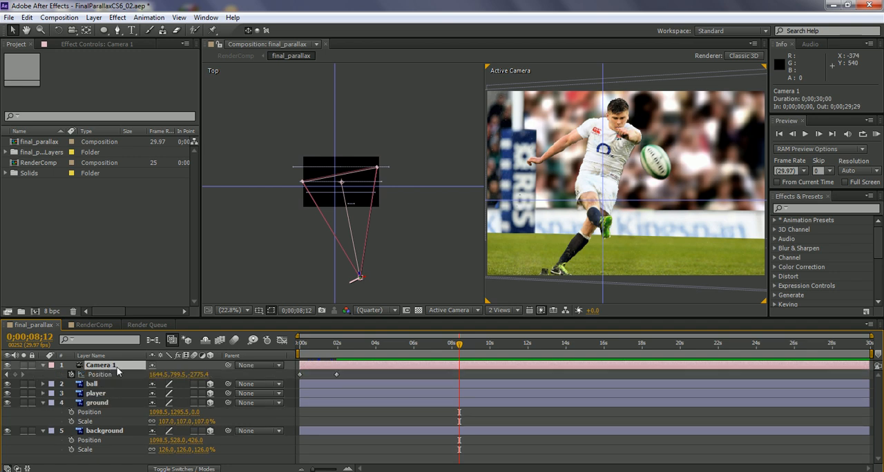
{"action": "left_click", "coordinate": [334, 376]}
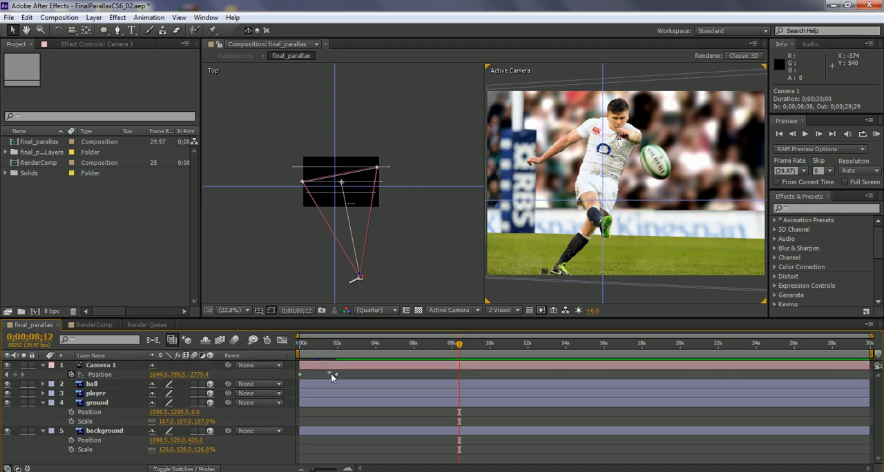
{"action": "left_click", "coordinate": [333, 375]}
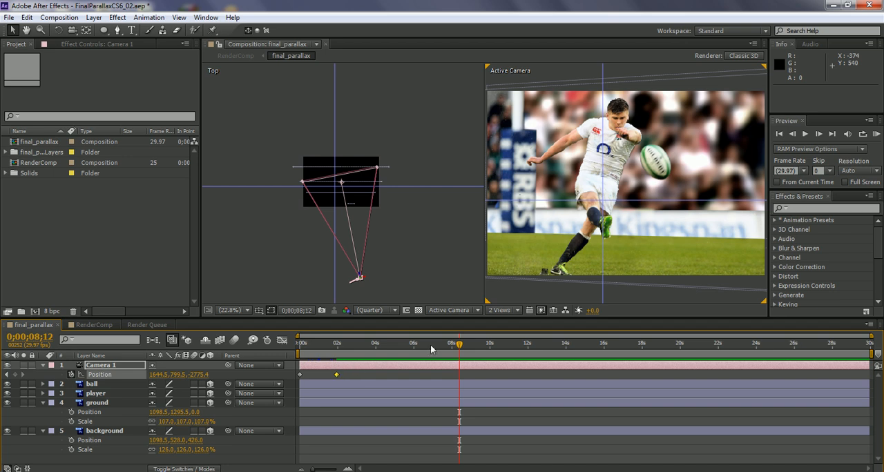
{"action": "left_click_drag", "start_coordinate": [458, 345], "coordinate": [373, 345]}
{"action": "left_click_drag", "start_coordinate": [340, 343], "coordinate": [337, 343]}
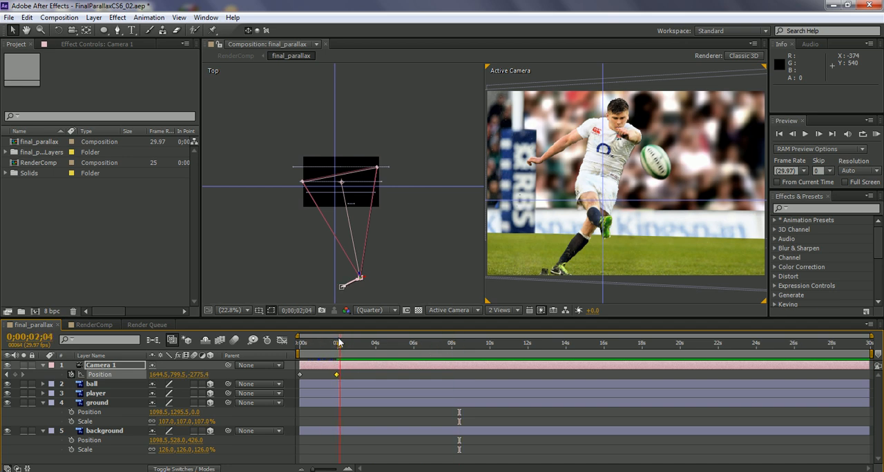
{"action": "left_click", "coordinate": [337, 379]}
{"action": "left_click", "coordinate": [338, 375]}
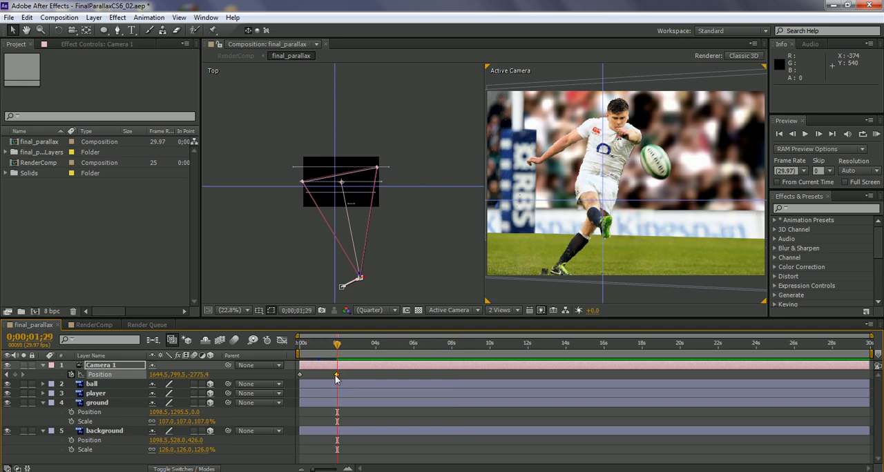
{"action": "left_click_drag", "start_coordinate": [338, 375], "coordinate": [869, 385]}
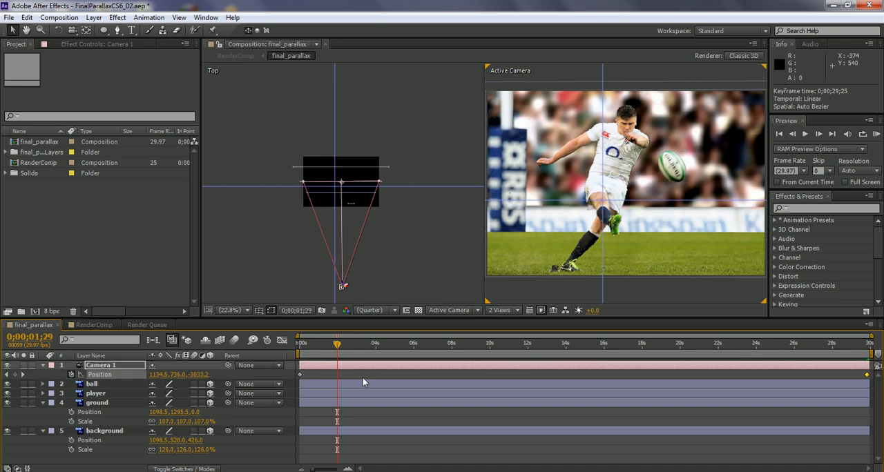
Step: Apply Easy Ease to both of Camera 1's Position keyframes and return the current time to 0;00;00;00
{"action": "mouse_move", "coordinate": [301, 376]}
{"action": "left_mouse_down"}
{"action": "mouse_move", "coordinate": [414, 376]}
{"action": "mouse_move", "coordinate": [300, 377]}
{"action": "left_mouse_up"}
{"action": "left_click", "coordinate": [420, 373]}
{"action": "left_click_drag", "start_coordinate": [868, 374], "coordinate": [297, 381]}
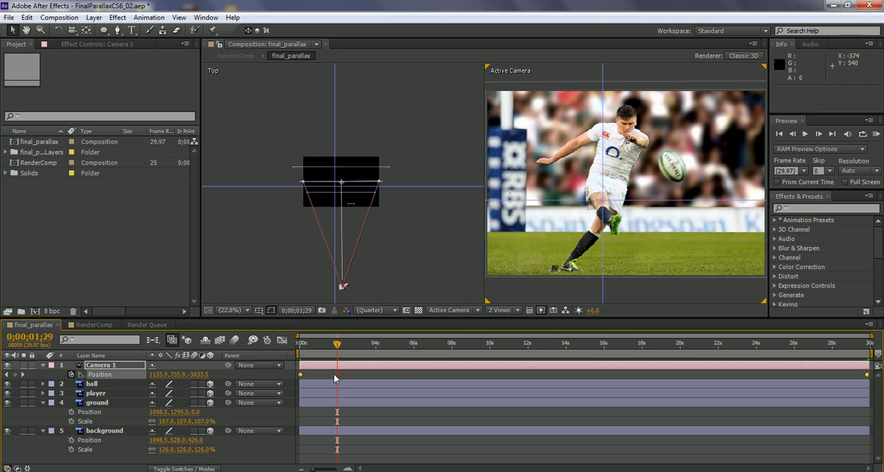
{"action": "right_click", "coordinate": [301, 375]}
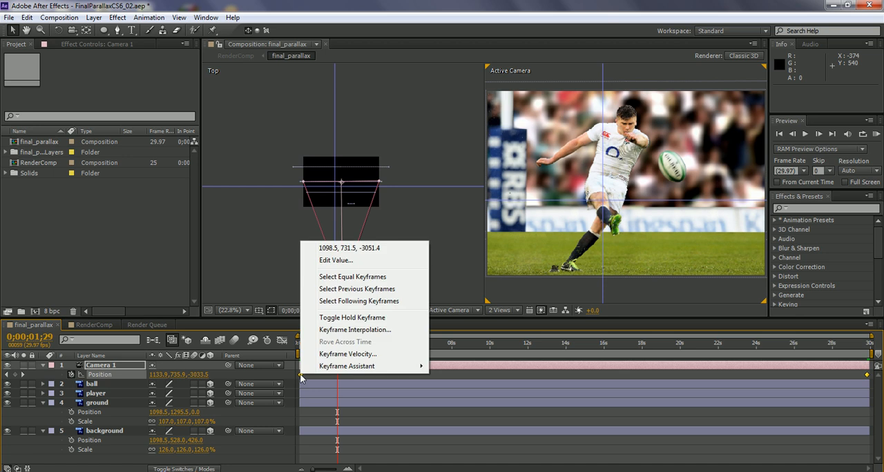
{"action": "mouse_move", "coordinate": [380, 370]}
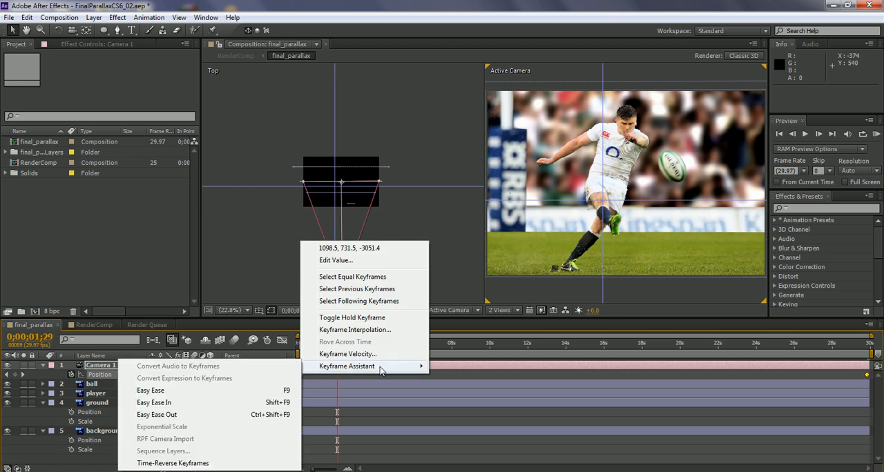
{"action": "left_click", "coordinate": [170, 393]}
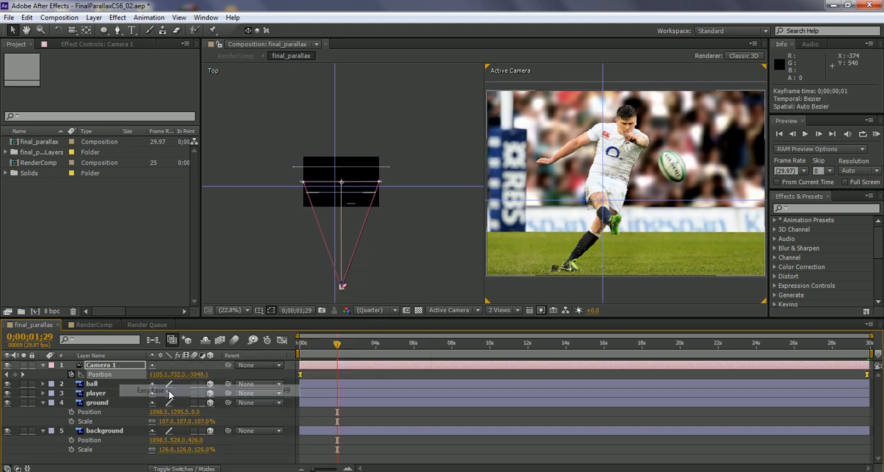
{"action": "left_click_drag", "start_coordinate": [337, 348], "coordinate": [300, 351]}
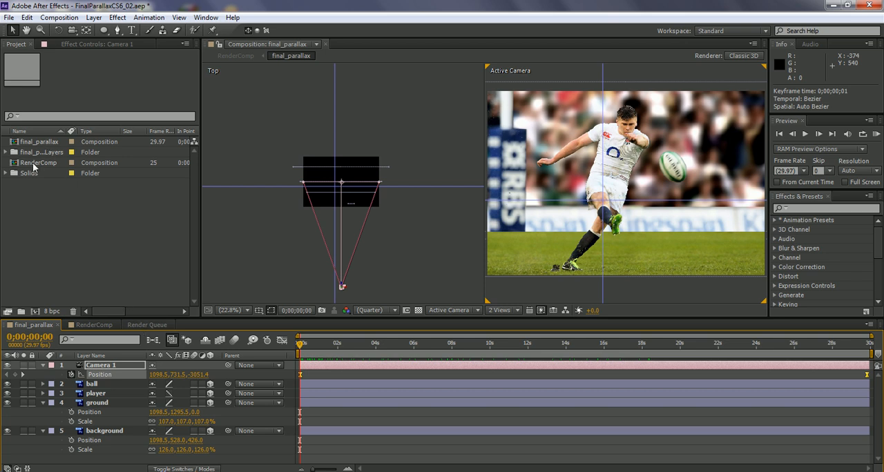
Step: Add RenderComp to the render queue again as a second render item
{"action": "left_click", "coordinate": [61, 165]}
{"action": "left_click", "coordinate": [68, 18]}
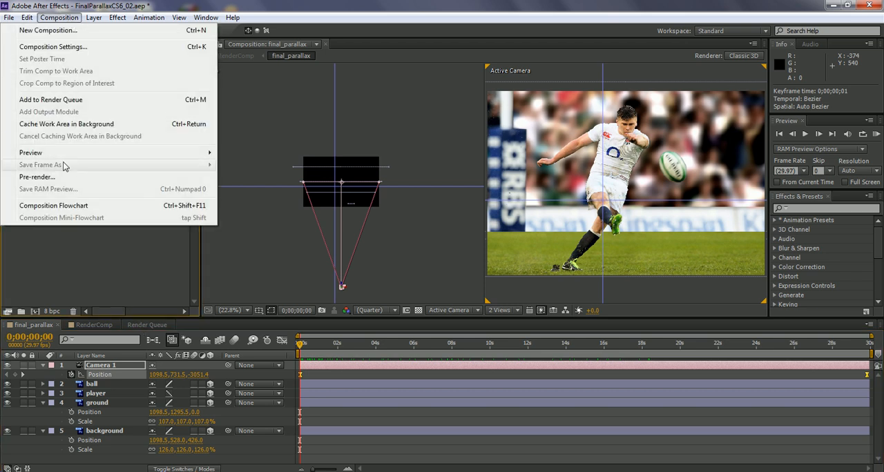
{"action": "left_click", "coordinate": [51, 100]}
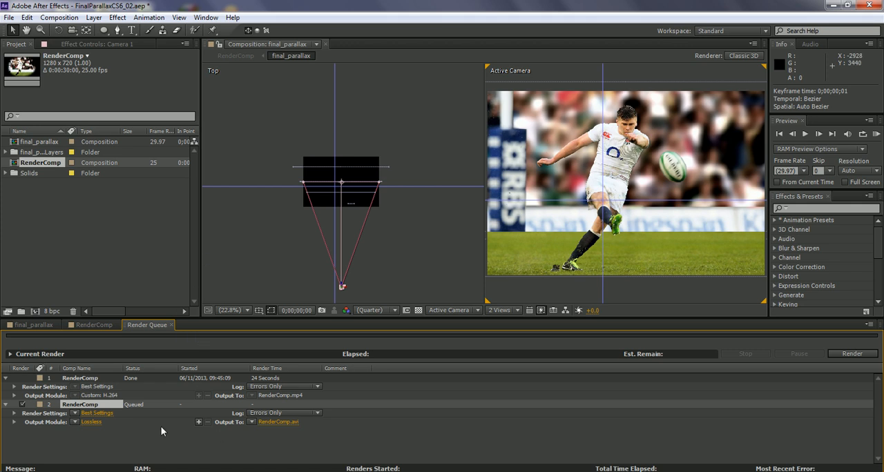